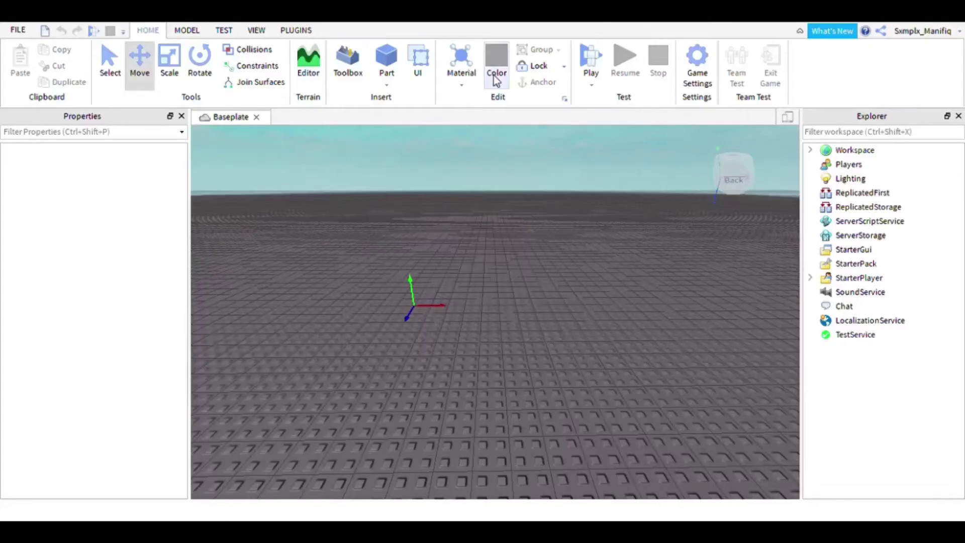
- Insert a block part on the baseplate and lower it slightly to a Y position of about 0.43
left_click(387, 56)
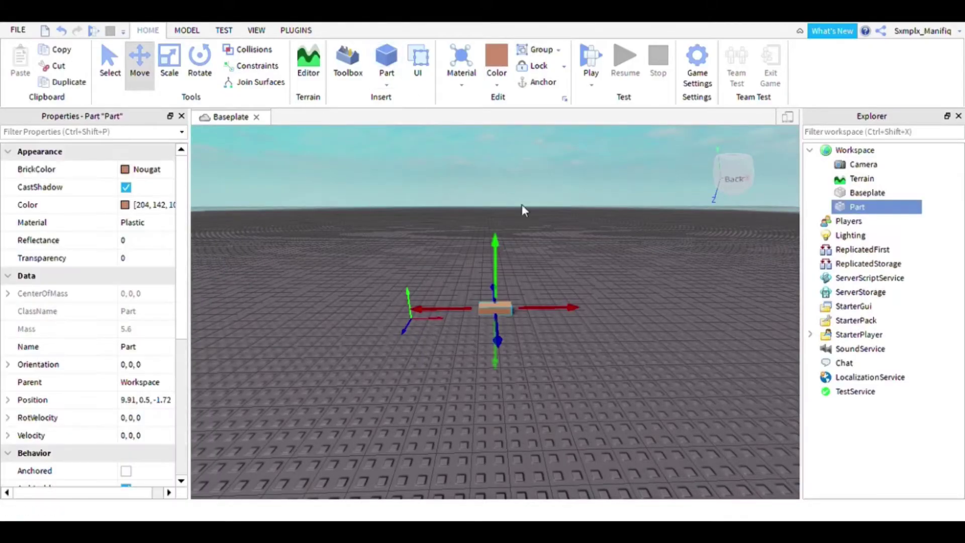
scroll(553, 254, "up", 5)
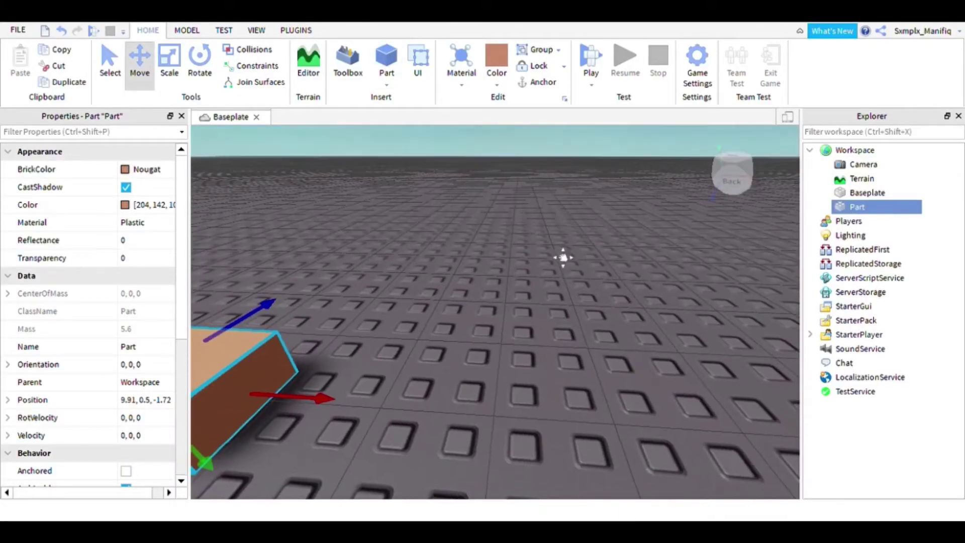
key("f")
scroll(539, 238, "down", 5)
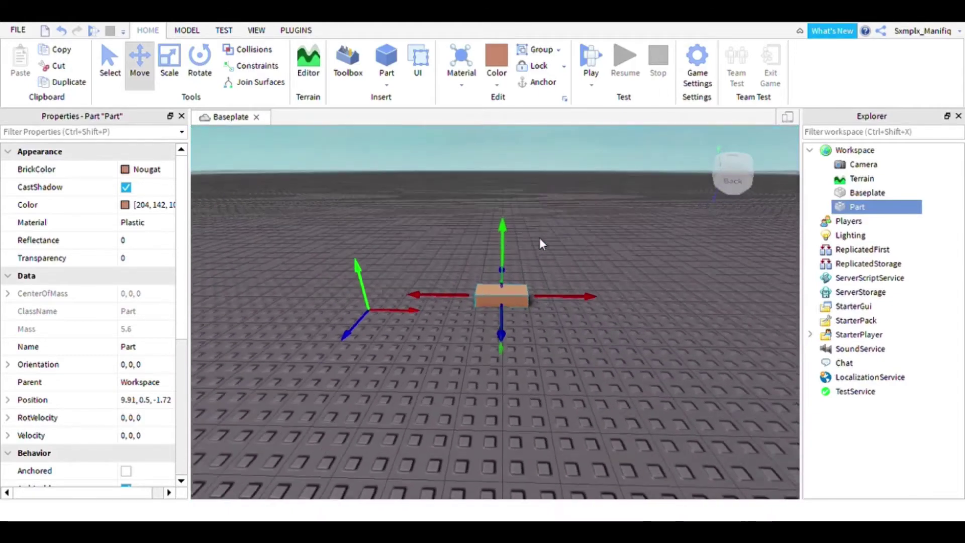
left_click_drag(506, 240, 505, 246)
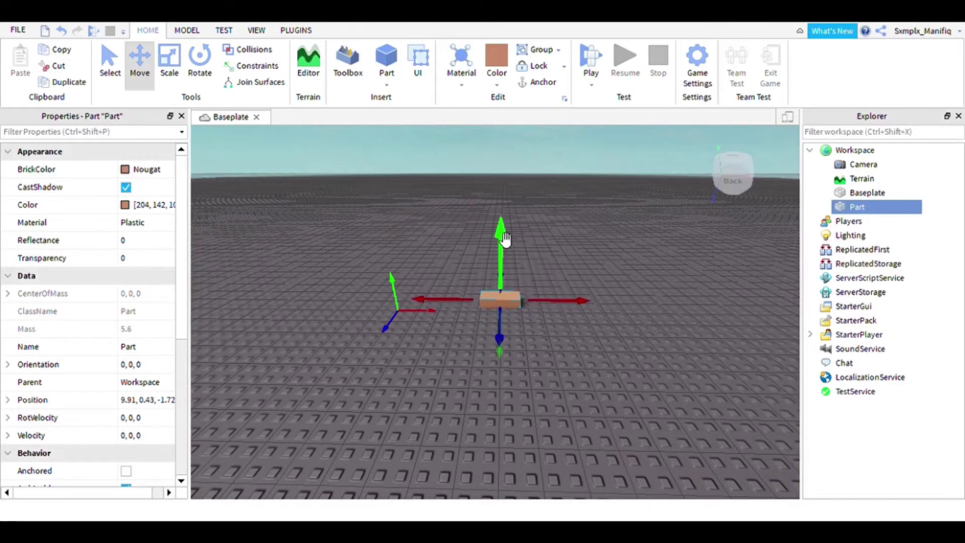
- Scale the block upward and trim its width to form a tall, narrow post standing on the baseplate
left_click(170, 76)
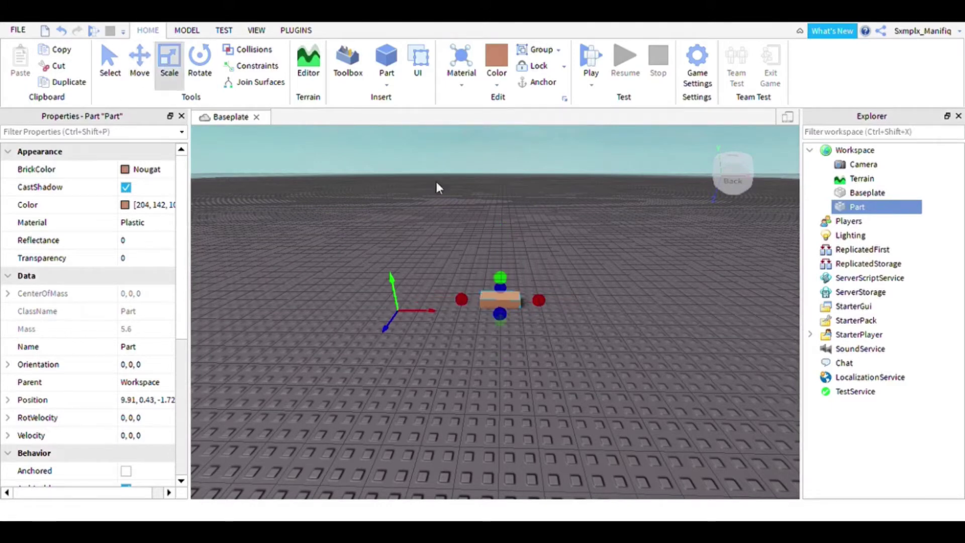
left_click_drag(503, 284, 502, 168)
scroll(531, 200, "down", 3)
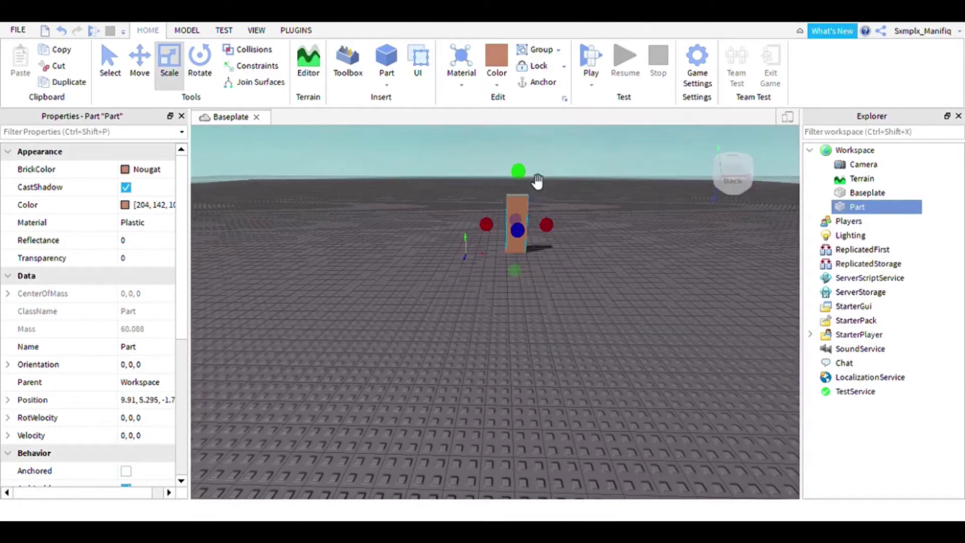
scroll(541, 195, "down", 6)
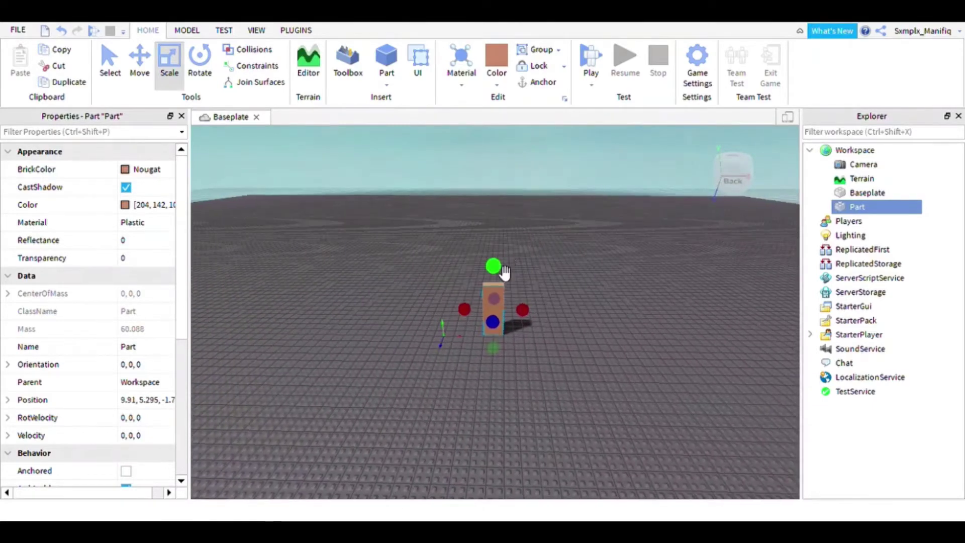
left_click_drag(505, 266, 512, 210)
left_click_drag(527, 297, 518, 299)
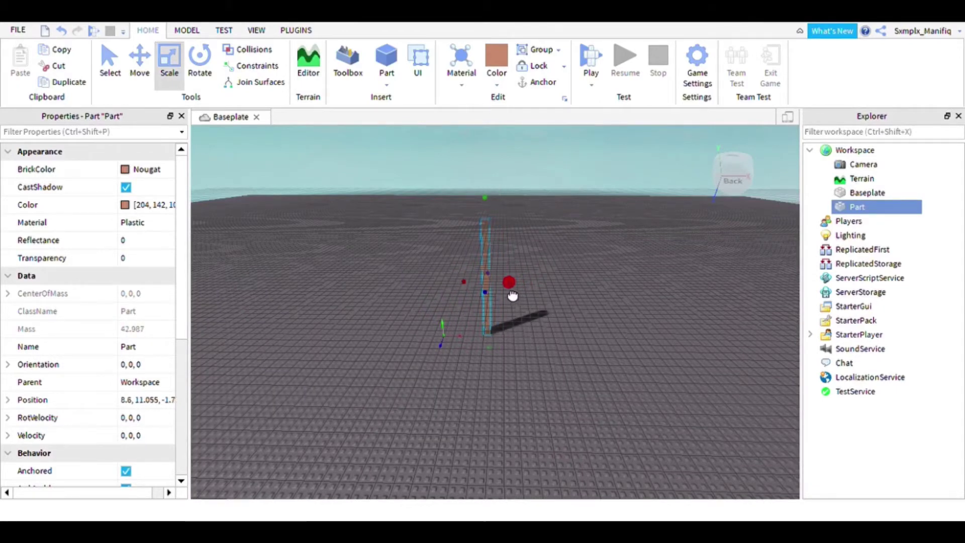
left_click_drag(512, 295, 521, 291)
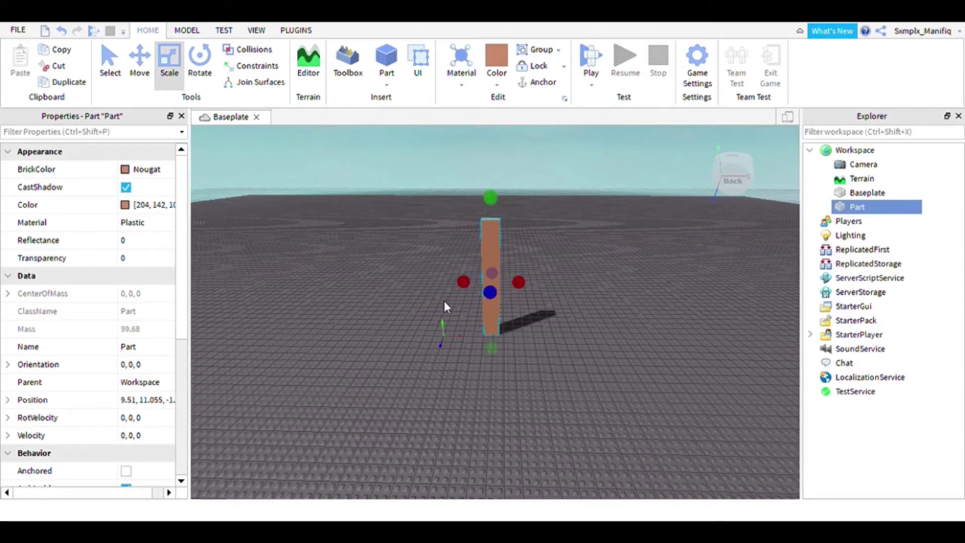
- Duplicate the post and move the copy sideways along X to about 21.71, parallel to the original
key("ctrl+d")
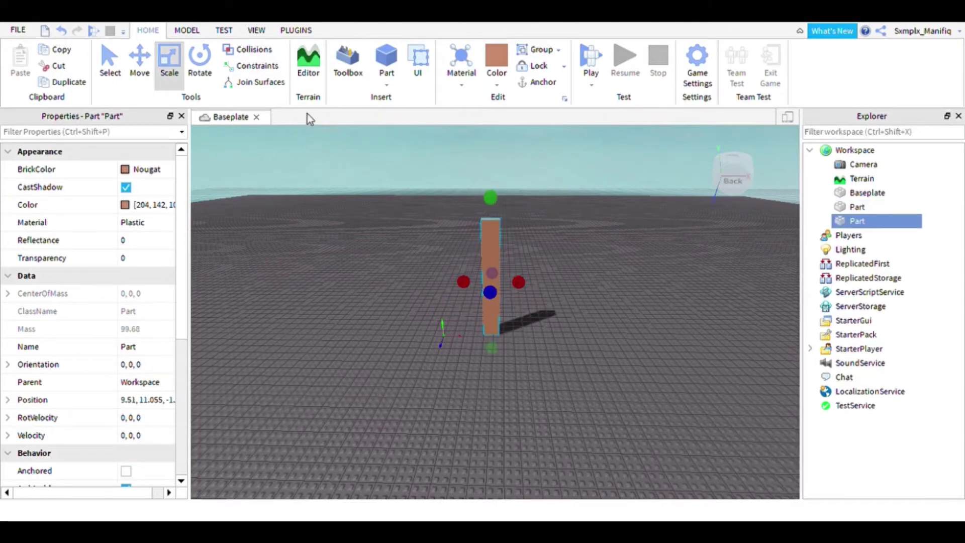
left_click(140, 61)
left_click_drag(531, 290, 592, 293)
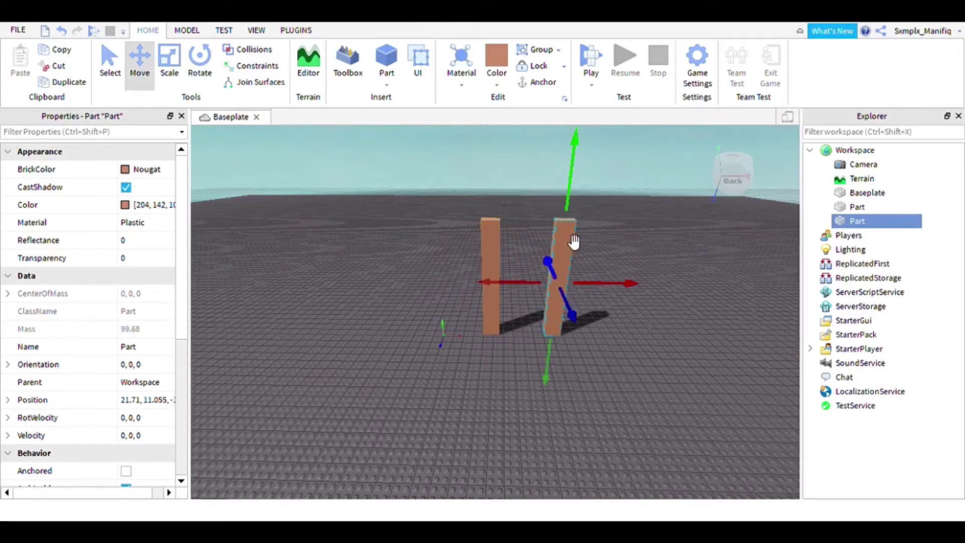
- Duplicate the second post and scale the copy into a low horizontal rail joining the bases of both posts
key("ctrl+d")
key("ctrl+3")
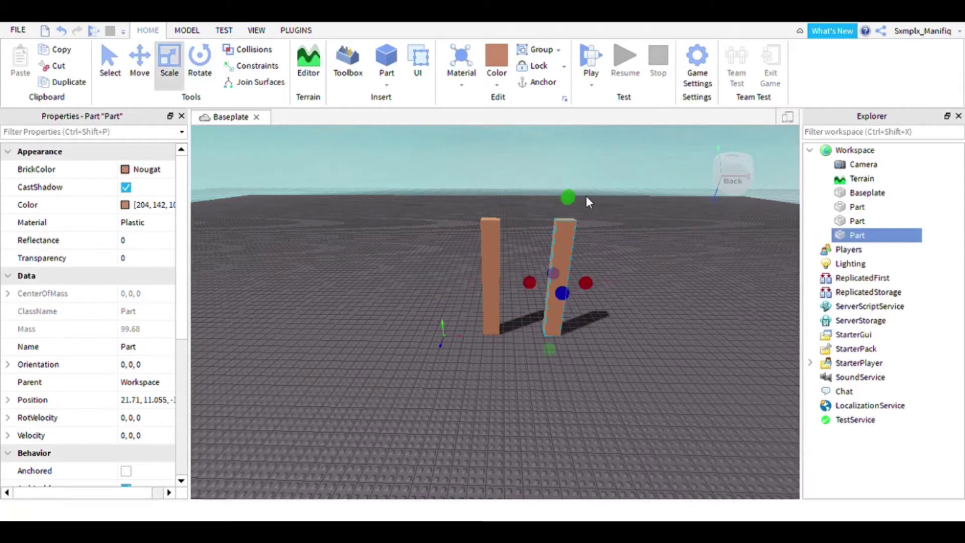
left_click_drag(577, 210, 474, 343)
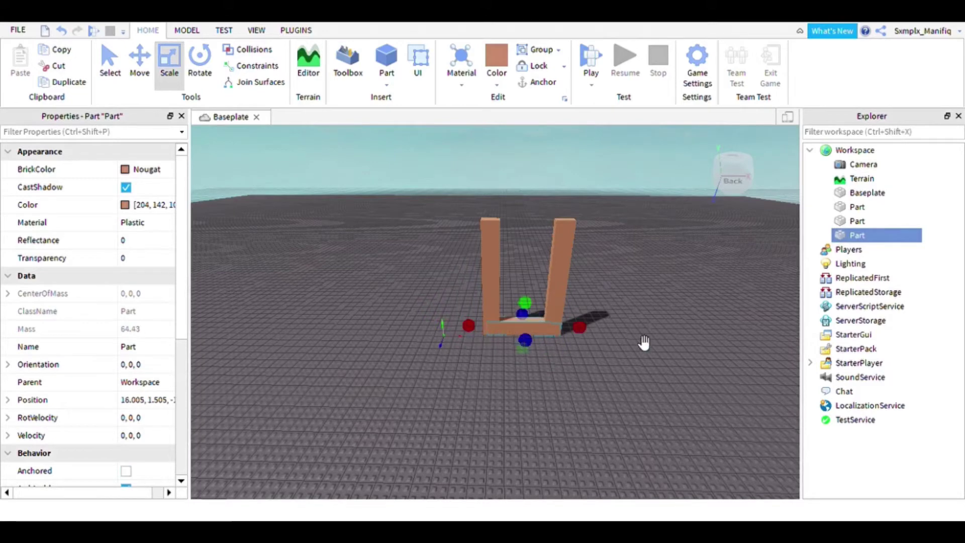
left_click(579, 368)
left_click(553, 336)
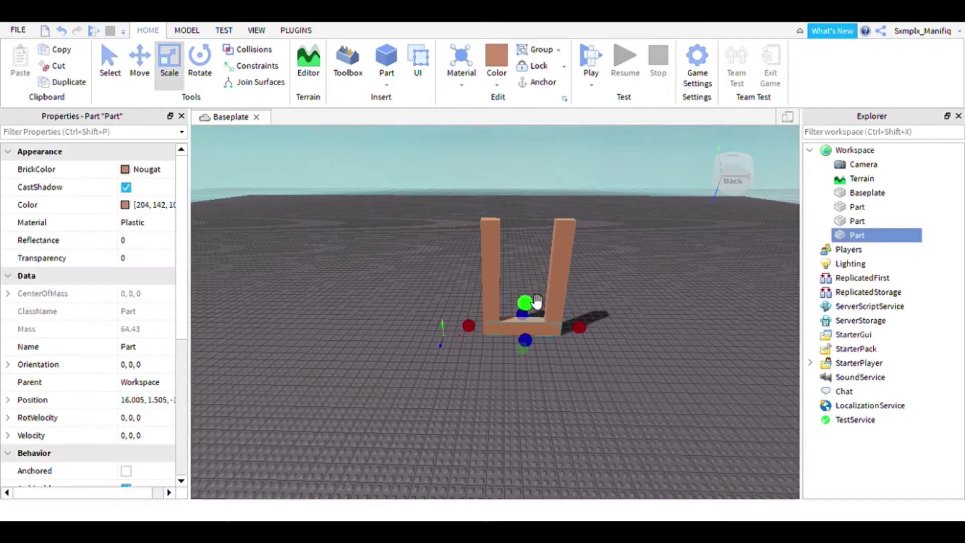
left_click_drag(531, 306, 530, 308)
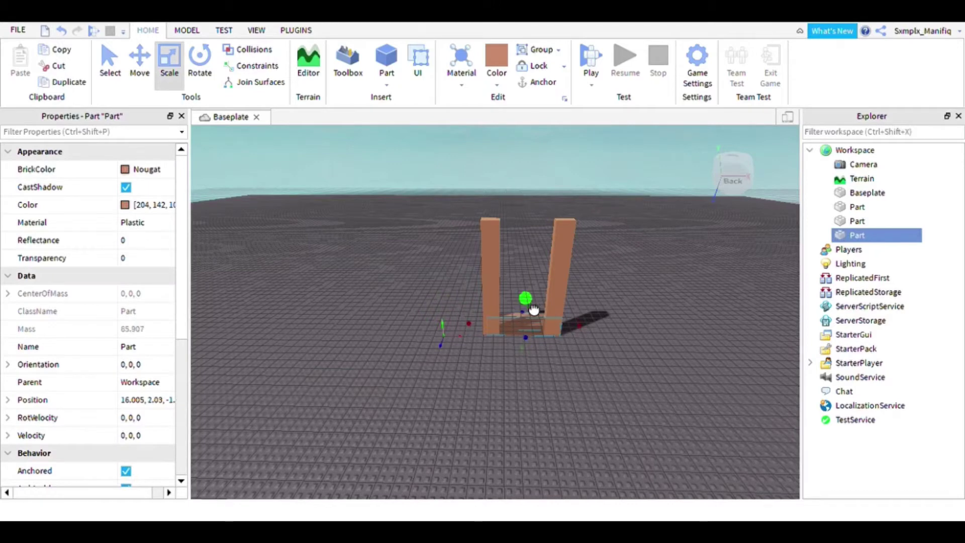
left_click_drag(538, 310, 537, 312)
- Duplicate the bottom rail and raise the copy to a Y position of about 20.27, closing the top of the frame
key("ctrl+d")
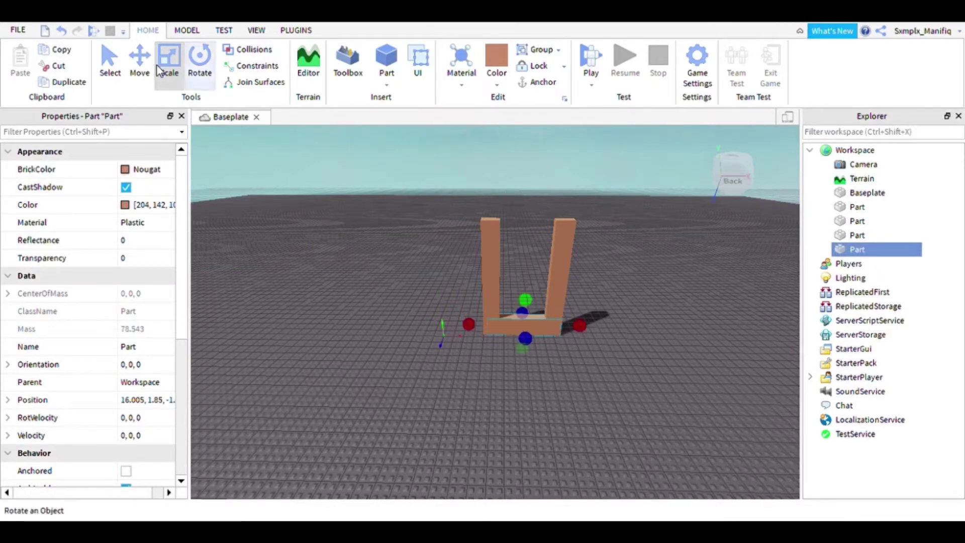
left_click(140, 65)
left_click_drag(530, 223, 541, 192)
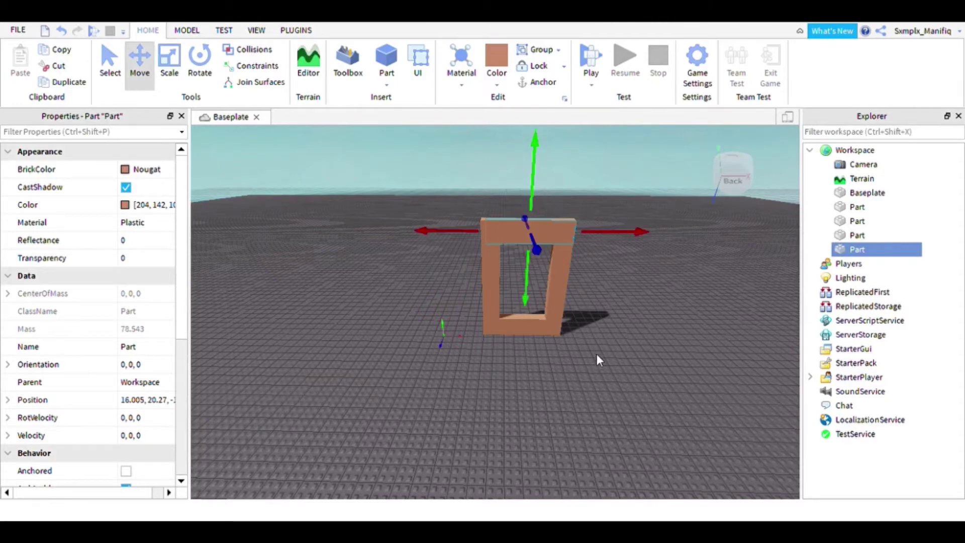
left_click(568, 372)
- Scale down the width of both upright posts from their inner sides to widen the frame's opening
right_click_drag(565, 373, 566, 372)
scroll(566, 373, "up", 3)
scroll(566, 373, "up", 2)
key("w")
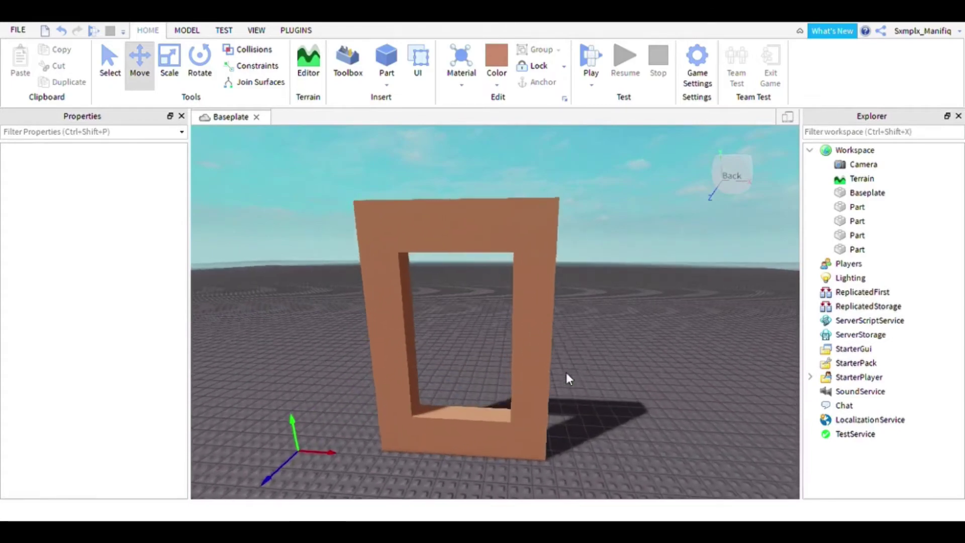
scroll(565, 373, "down", 2)
right_click_drag(565, 373, 566, 374)
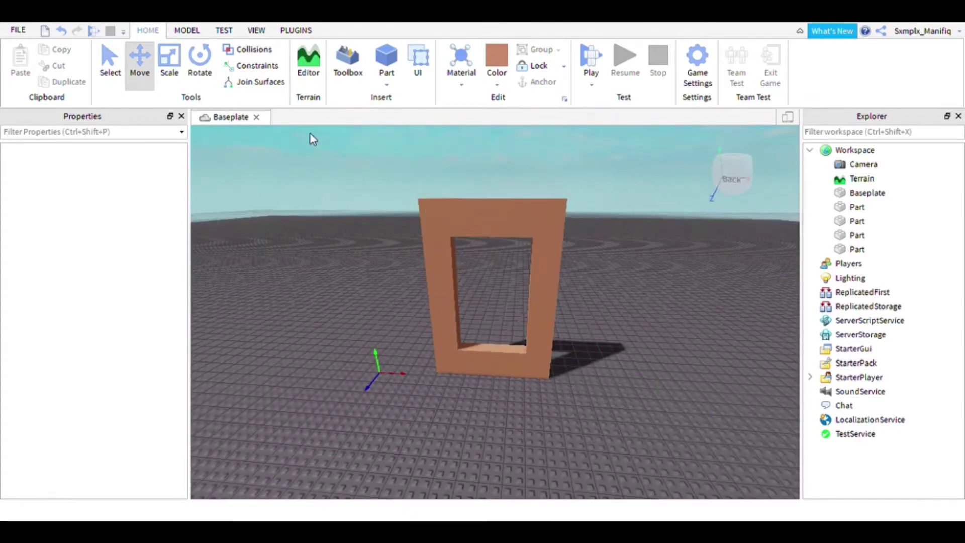
left_click(459, 324)
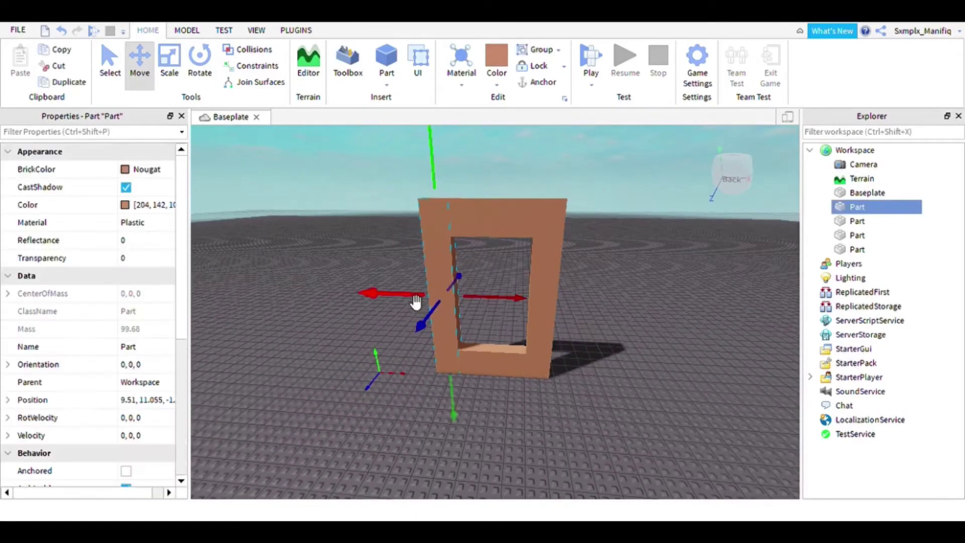
key("ctrl+3")
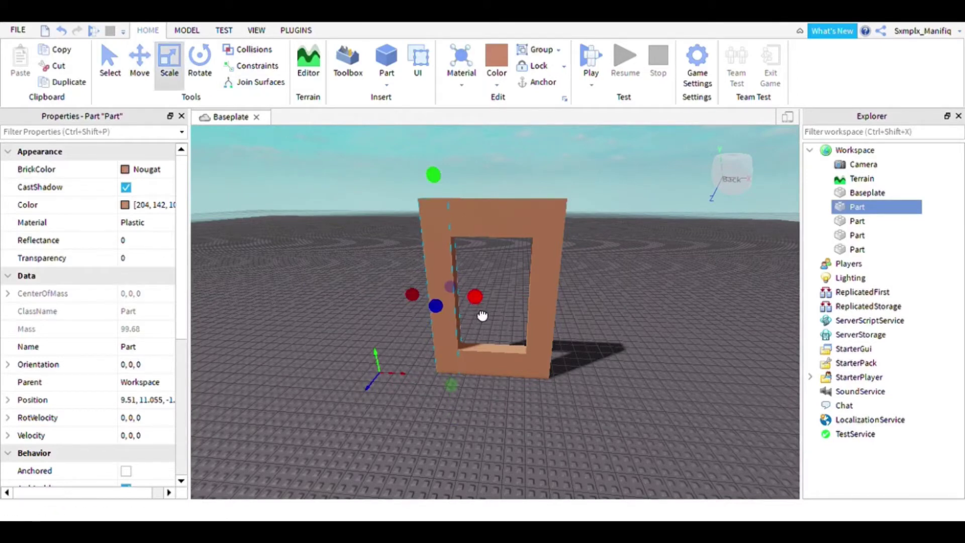
left_click_drag(483, 316, 524, 308)
left_click(549, 299)
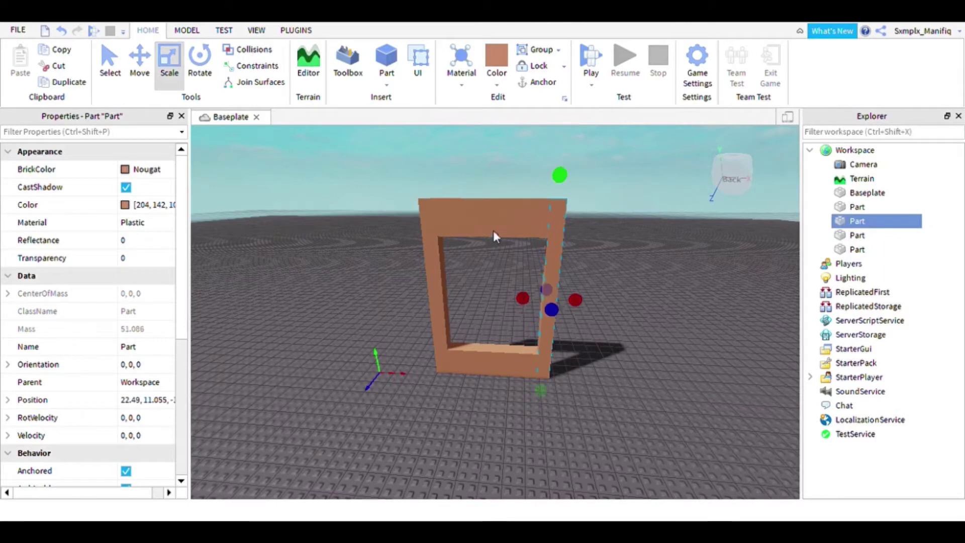
- Shift the right post inward toward the left post to make the frame narrower
left_click(500, 233)
left_click(553, 297)
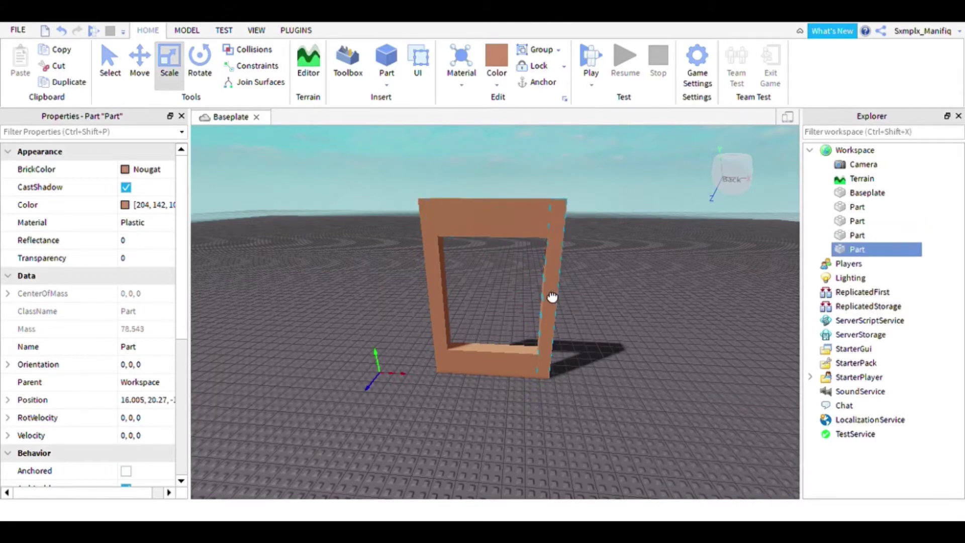
left_click_drag(559, 305, 538, 317)
- Shorten the top and bottom rails so both end flush with the outer side of the right post
left_click(547, 229)
left_click_drag(584, 226, 543, 246)
left_click(517, 373)
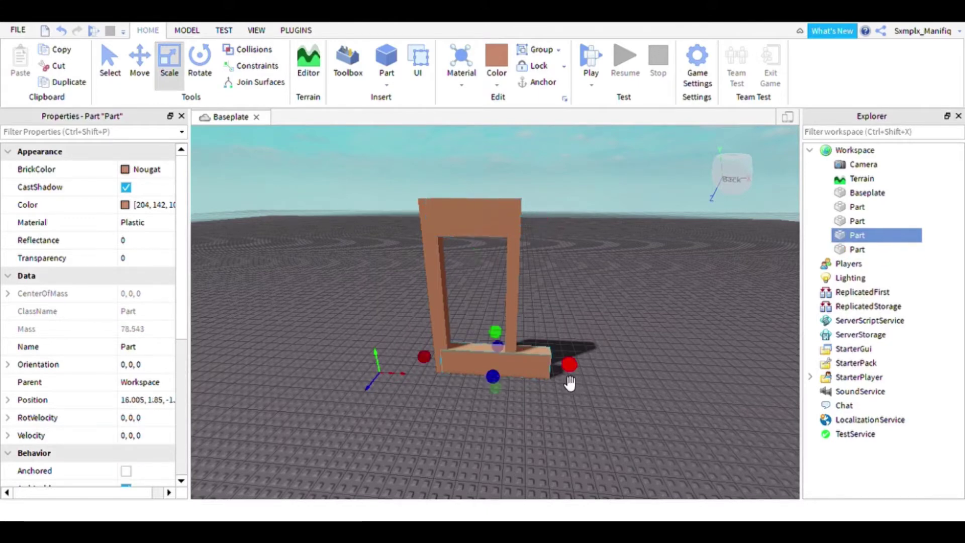
left_click_drag(577, 381, 540, 378)
key("w")
key("d")
key("a")
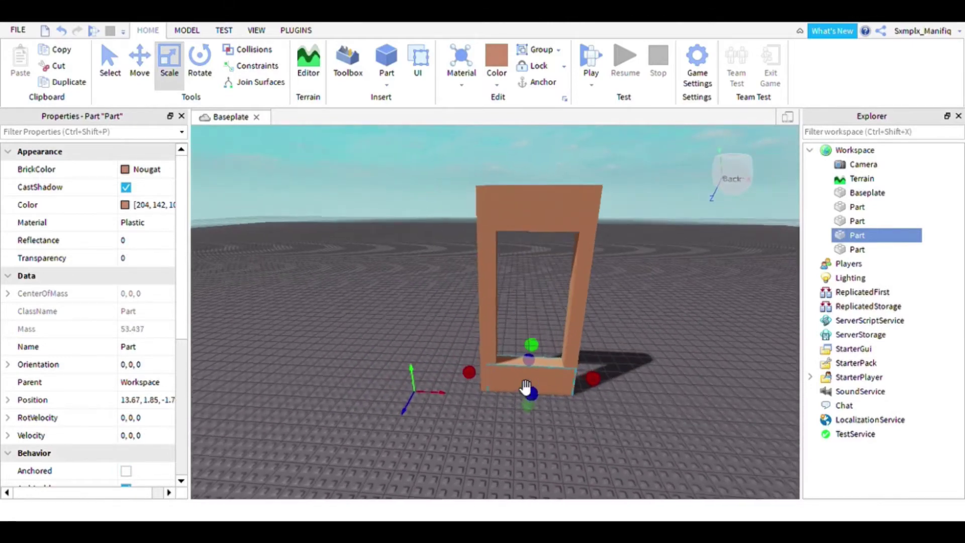
scroll(522, 387, "up", 2)
left_click(590, 344)
- Insert a Ghost grey block part and move it onto the bottom rail inside the opening, at Y about 3.64
scroll(596, 337, "up", 2)
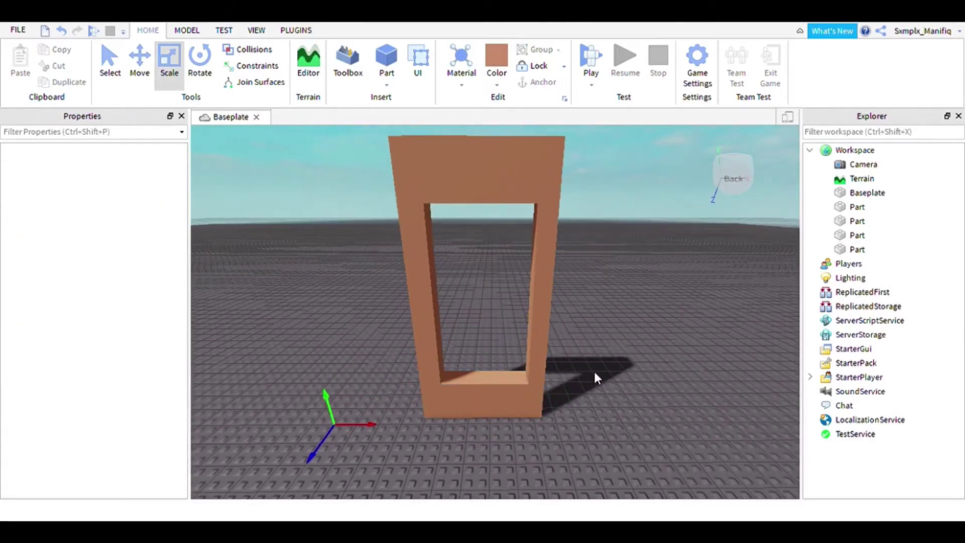
right_click_drag(595, 372, 595, 372)
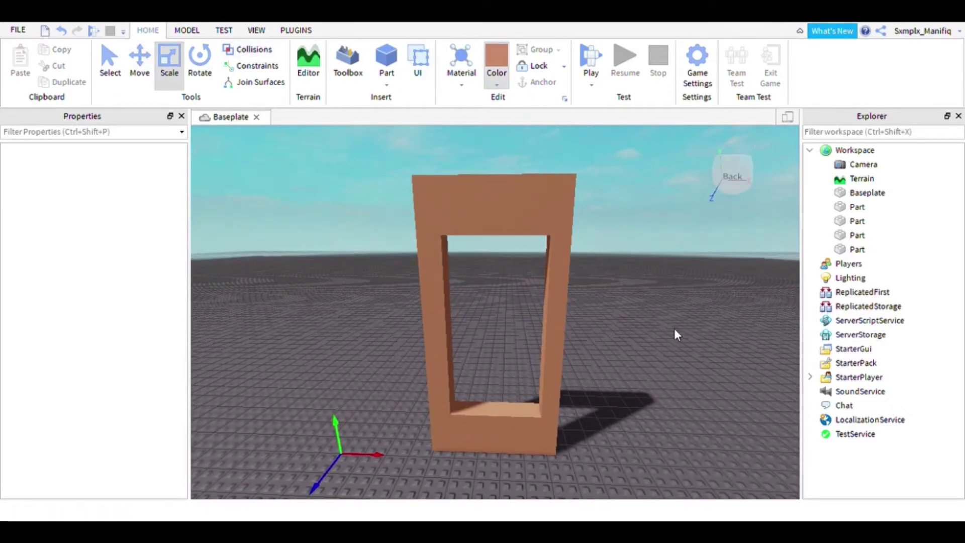
left_click(685, 335)
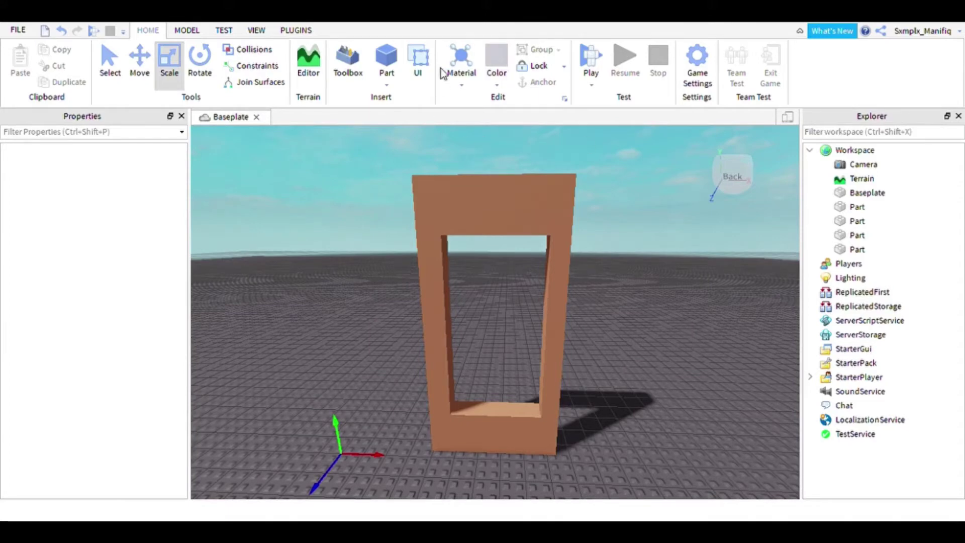
left_click(385, 56)
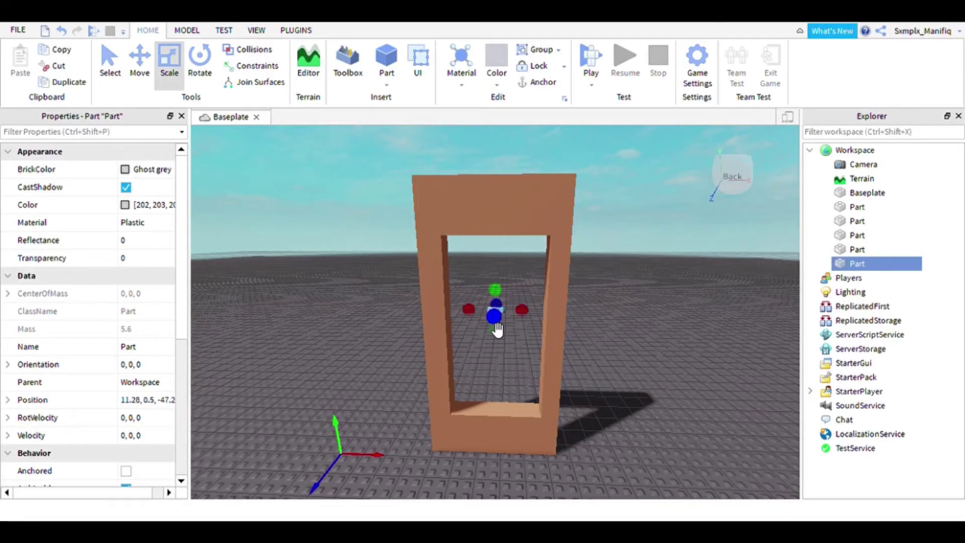
left_click(139, 60)
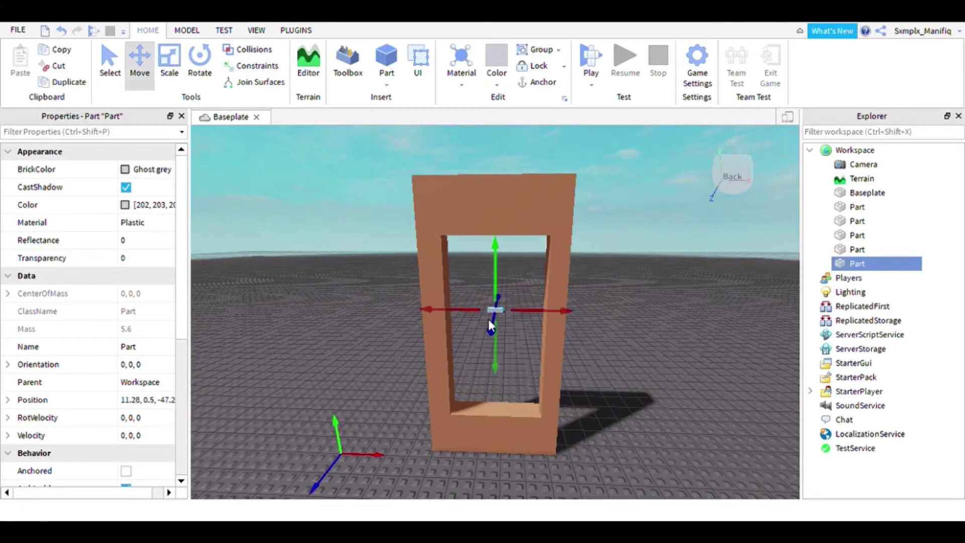
left_click_drag(500, 329, 483, 466)
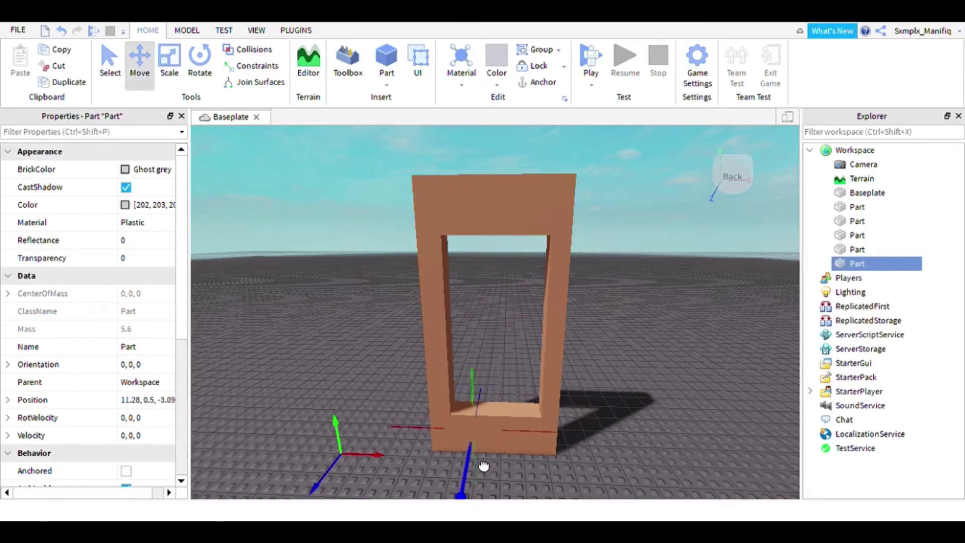
left_click_drag(482, 408, 481, 383)
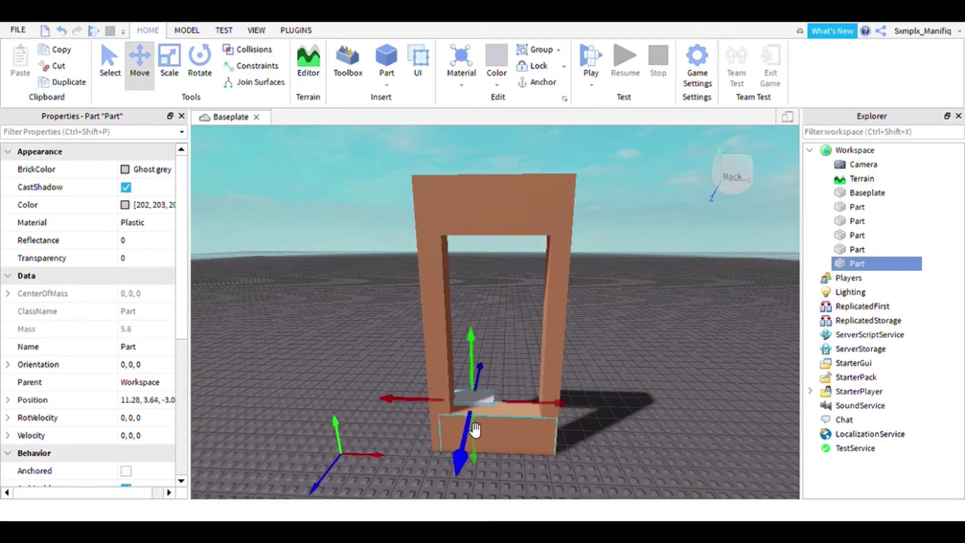
left_click_drag(467, 438, 473, 441)
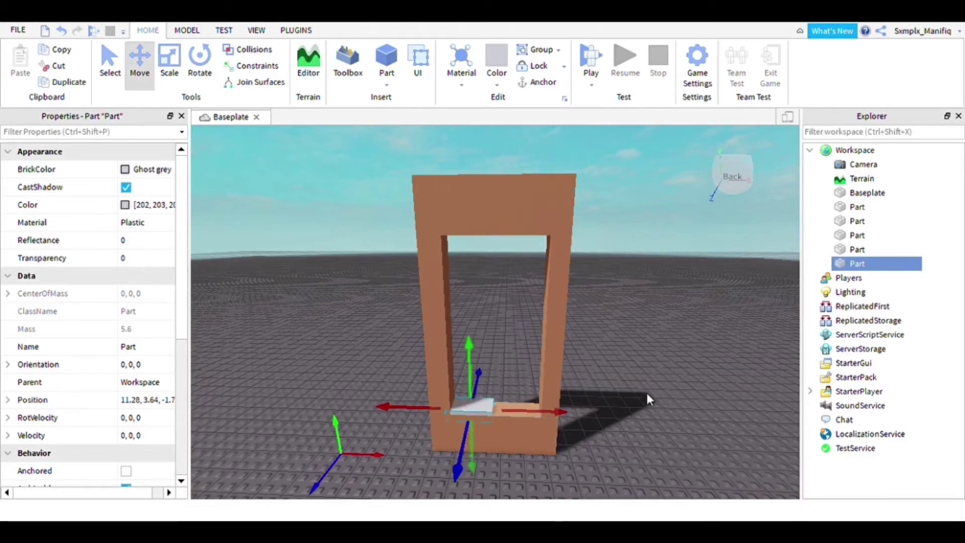
- Scale the grey part along X until it spans the full width of the frame's opening
left_click(173, 70)
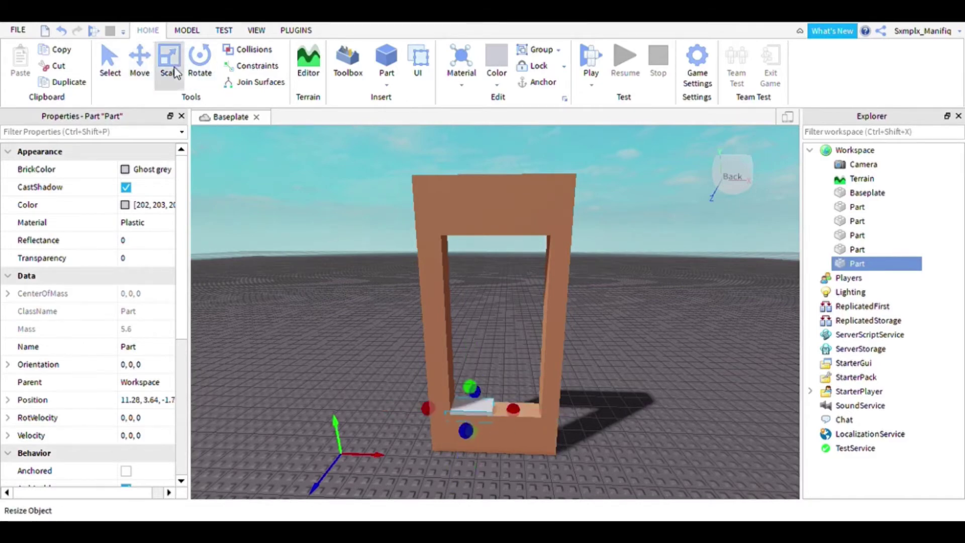
left_click_drag(522, 425, 577, 439)
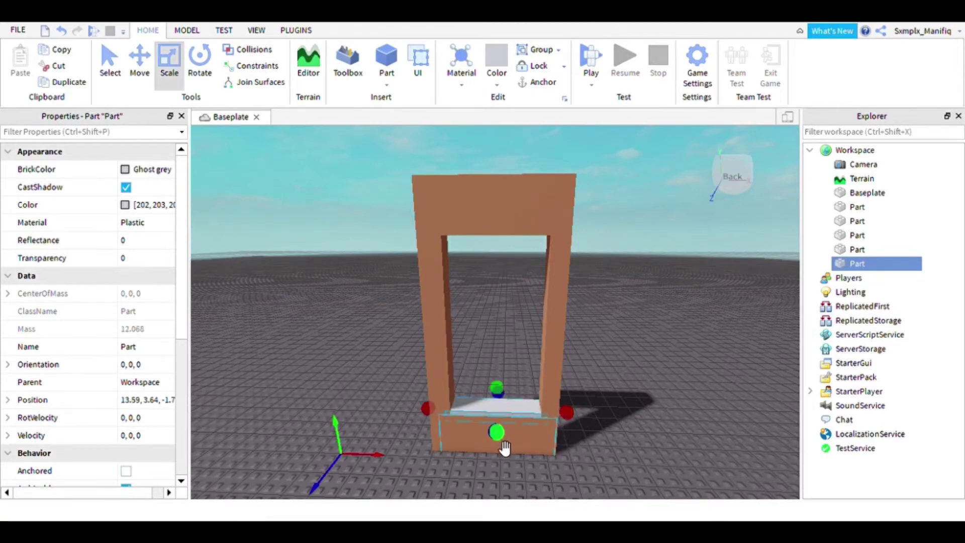
- Scale the grey part down to a thin panel along its depth and stretch it up to the top rail to fill the opening
left_click_drag(505, 447, 507, 449)
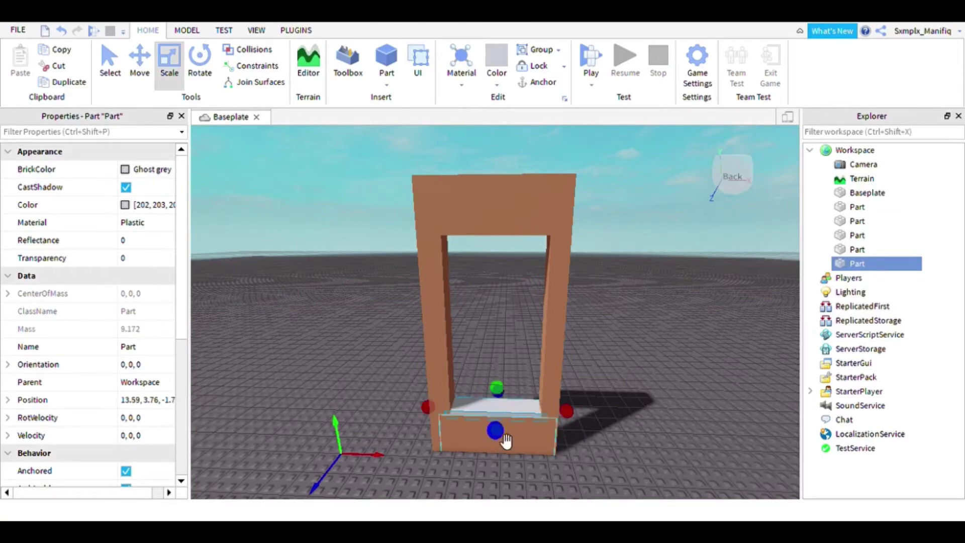
right_click_drag(512, 433, 535, 435)
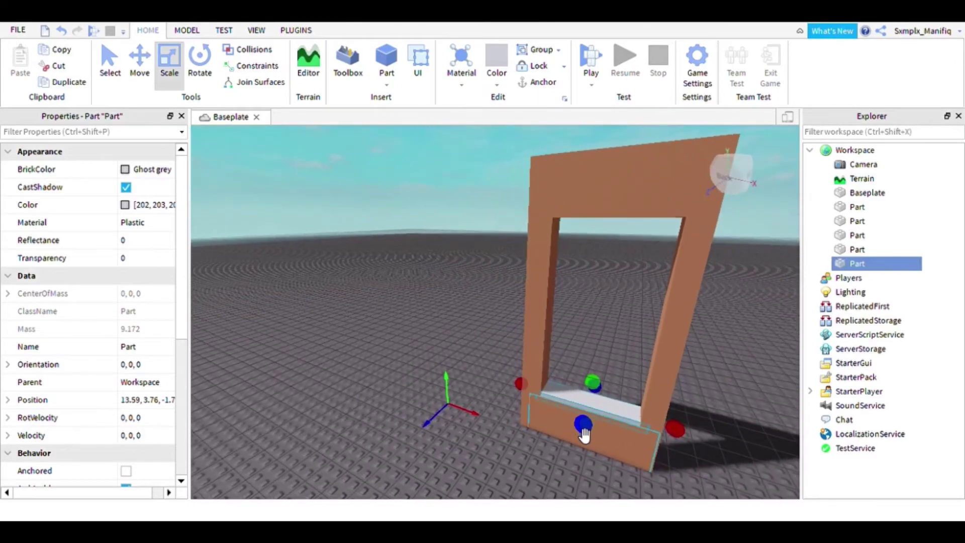
left_click_drag(608, 400, 592, 425)
right_click_drag(625, 378, 626, 378)
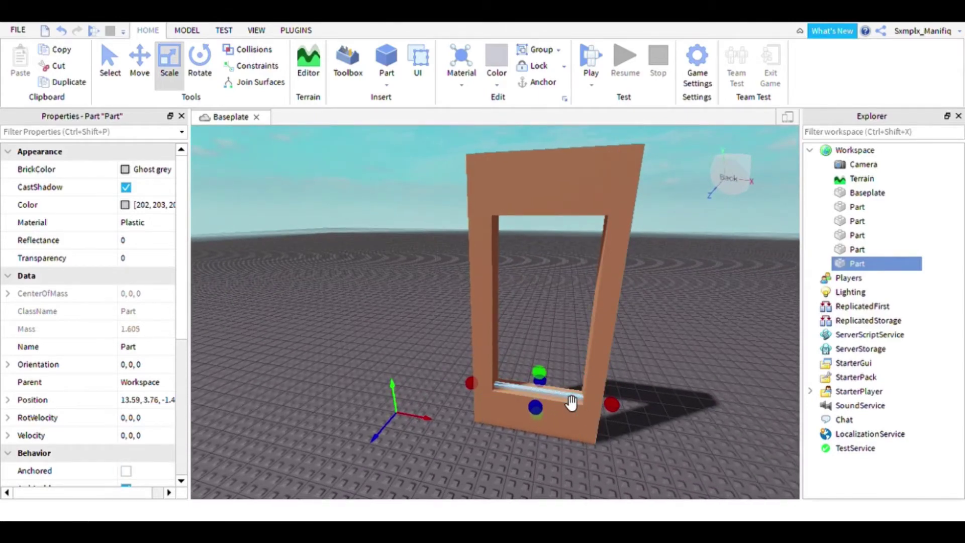
left_click_drag(539, 373, 548, 197)
right_click_drag(674, 459, 638, 437)
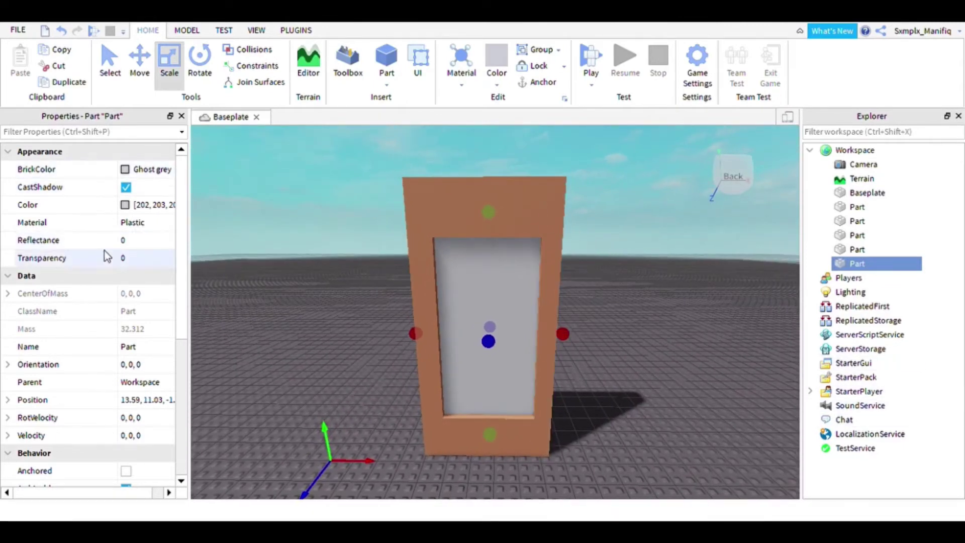
- Set the grey panel's Transparency to 0.75 and deselect it
left_click(122, 258)
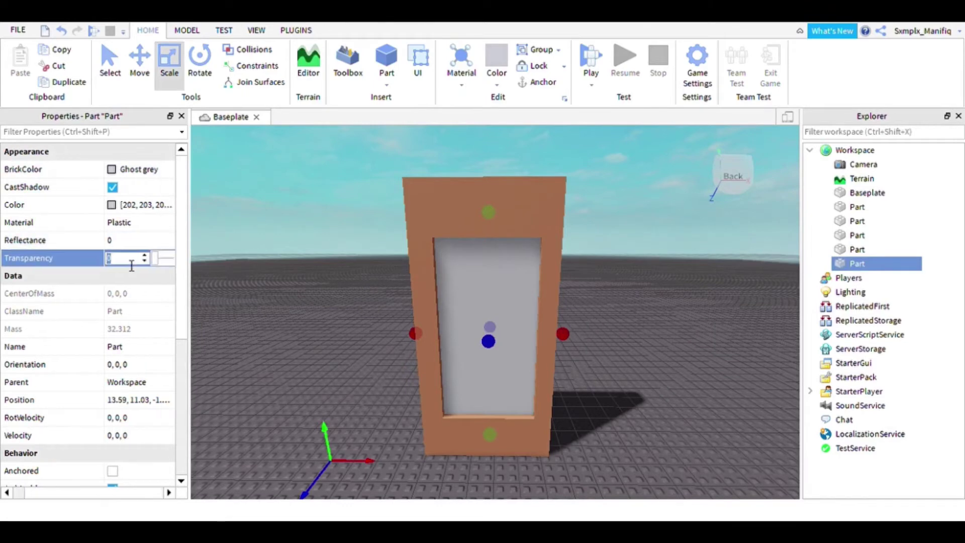
left_click_drag(157, 260, 173, 261)
scroll(575, 370, "down", 10)
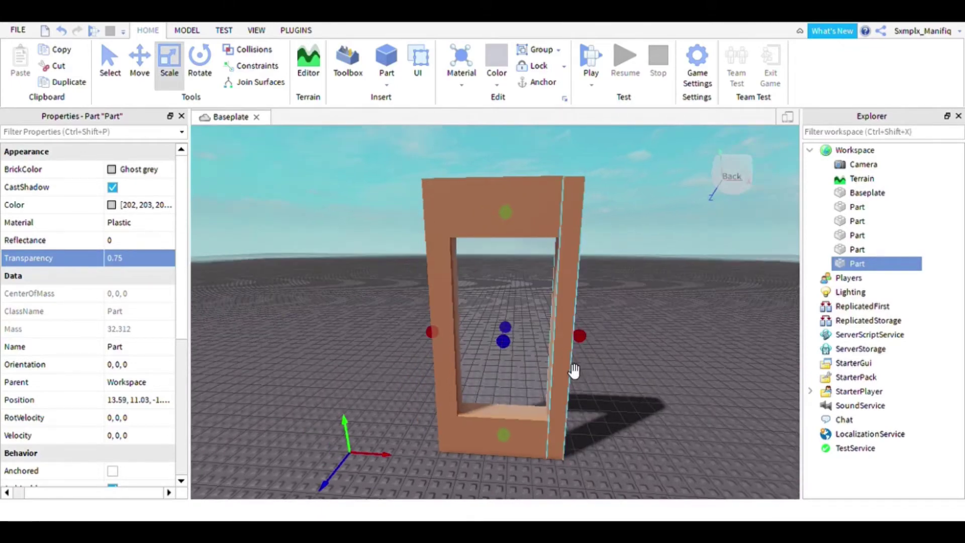
scroll(576, 370, "up", 10)
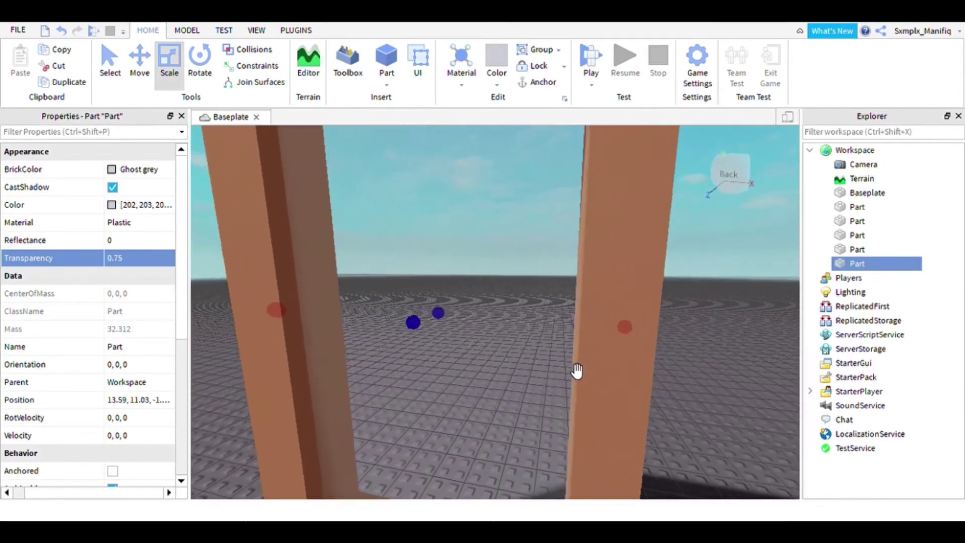
scroll(572, 369, "down", 10)
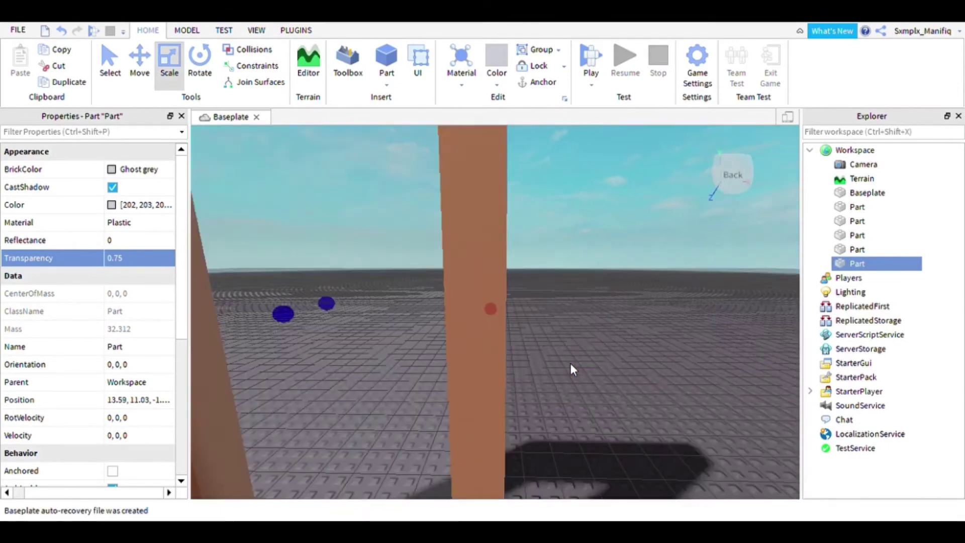
scroll(570, 363, "up", 10)
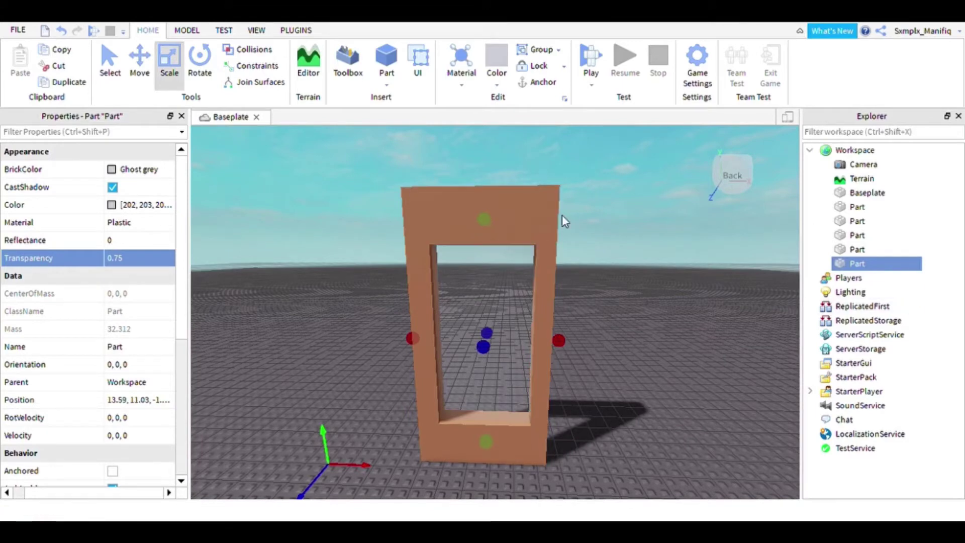
left_click(562, 369)
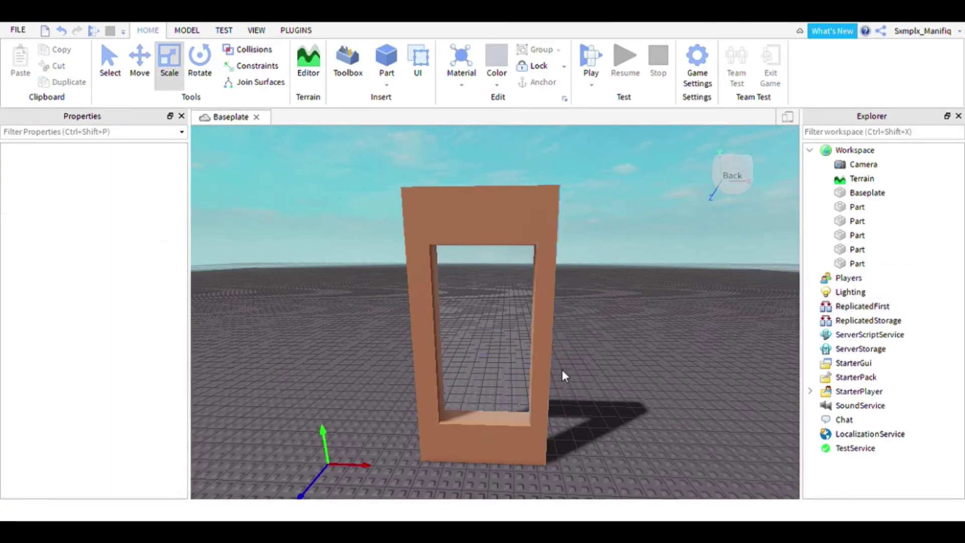
- Duplicate the left post and shorten the copy at both ends to roughly the height of the opening
left_click(430, 315)
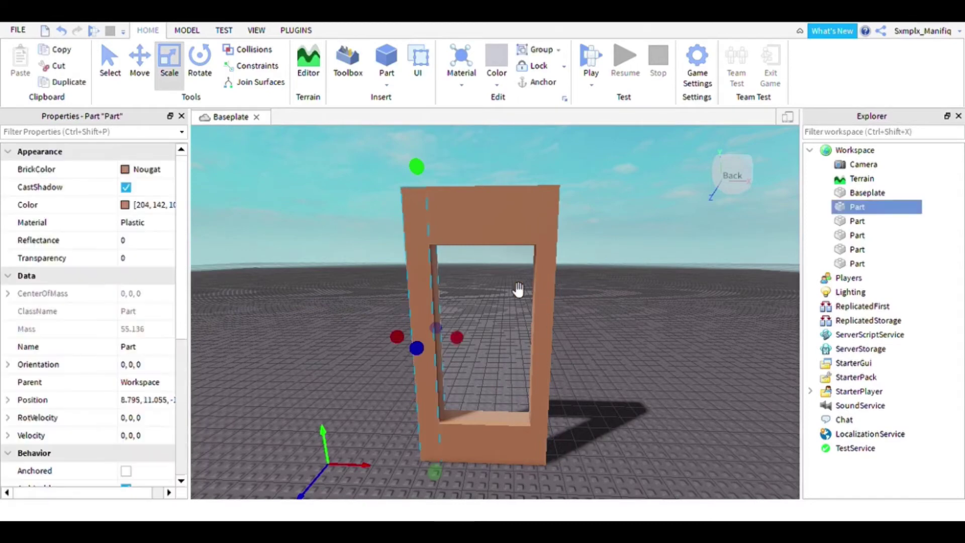
key("ctrl+d")
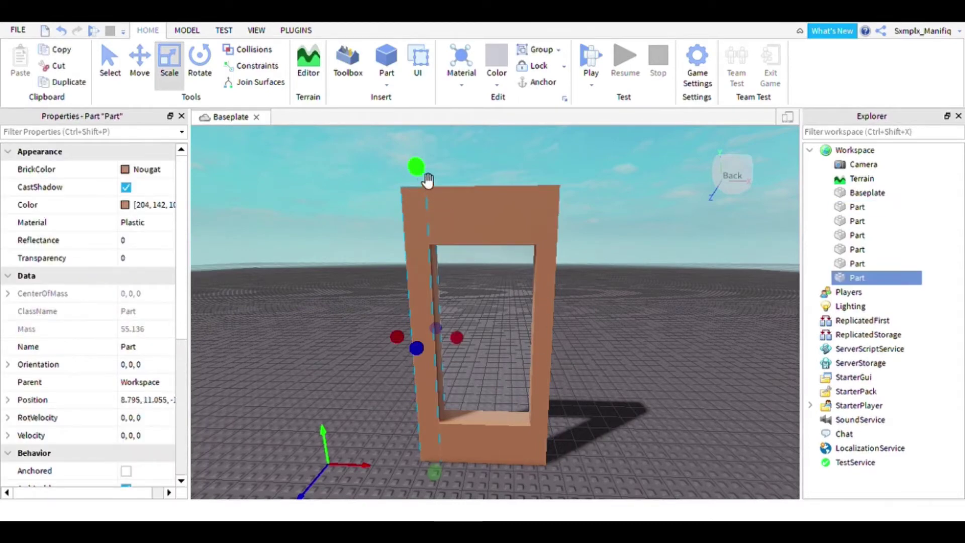
left_click_drag(429, 266, 425, 232)
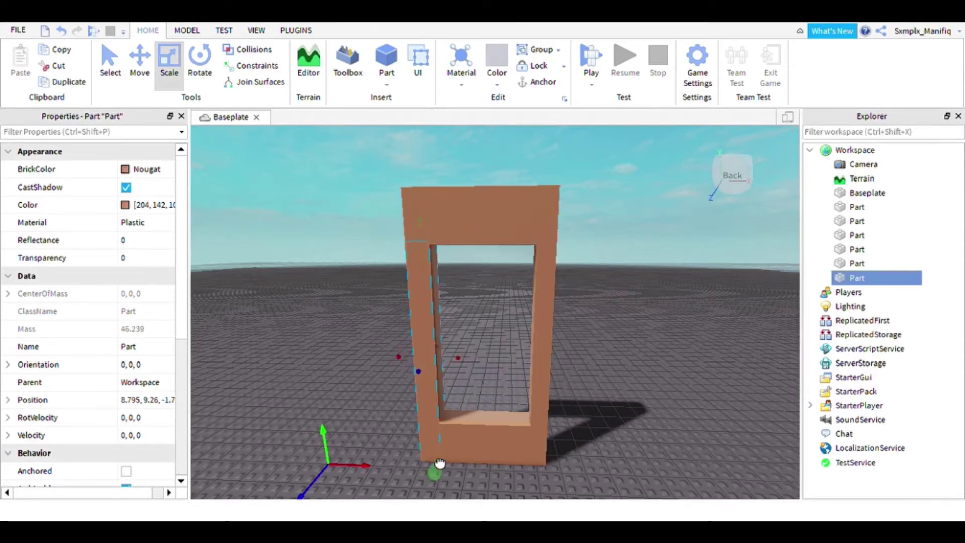
left_click_drag(442, 437, 442, 436)
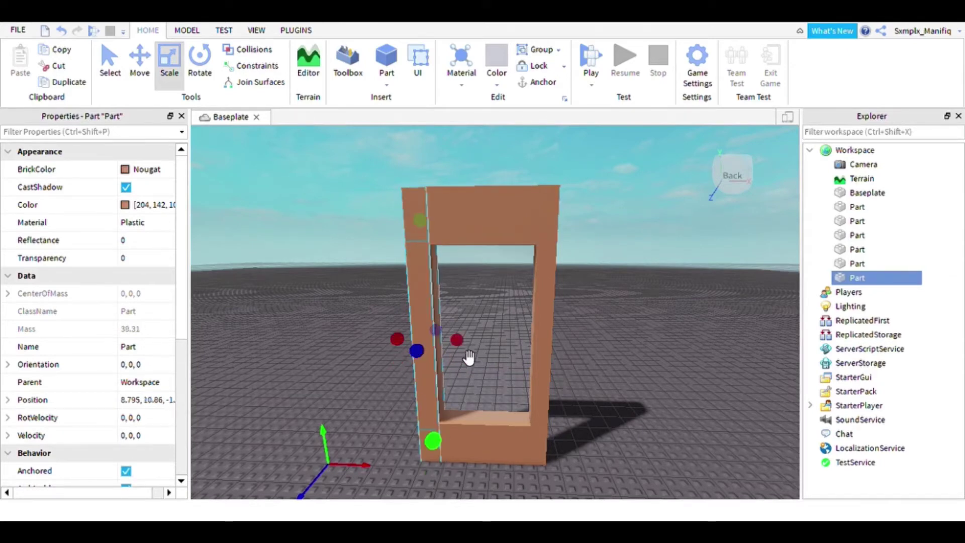
- Move the shortened post copy sideways to the middle of the opening, at X about 13.465
left_click(135, 76)
left_click_drag(476, 347, 544, 355)
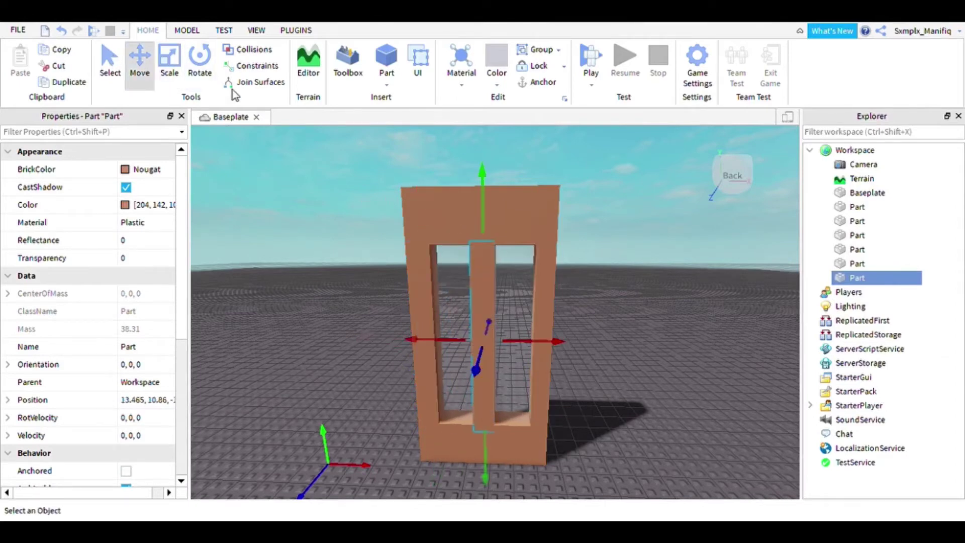
right_click_drag(431, 204, 431, 205)
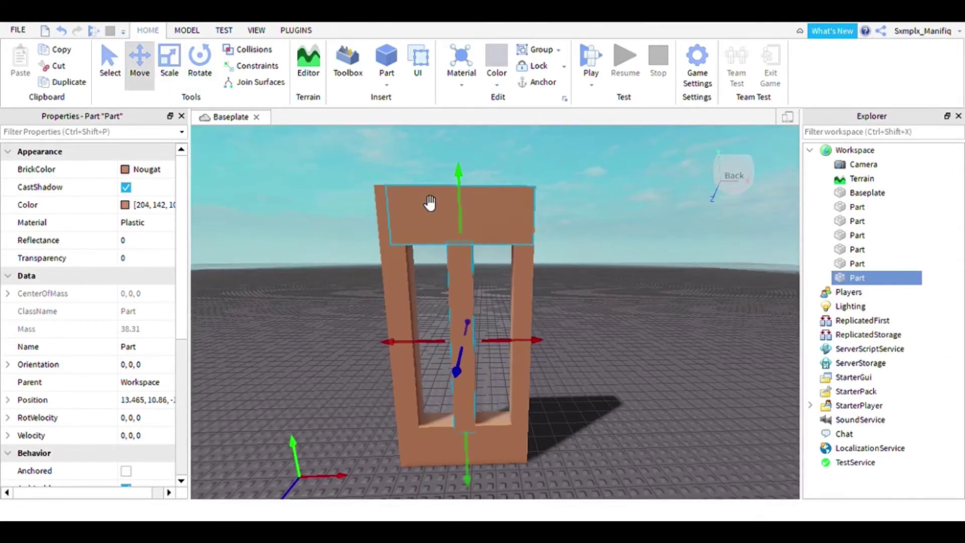
- Scale the centre post down in width and depth to a thin bar and colour it Institutional white
left_click(169, 68)
left_click_drag(501, 355, 450, 363)
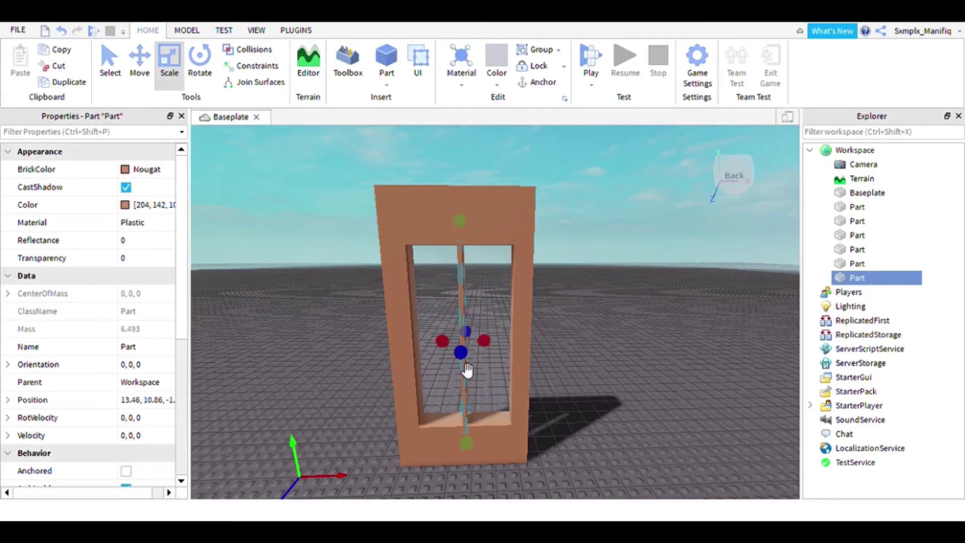
right_click_drag(550, 382, 444, 396)
key("d")
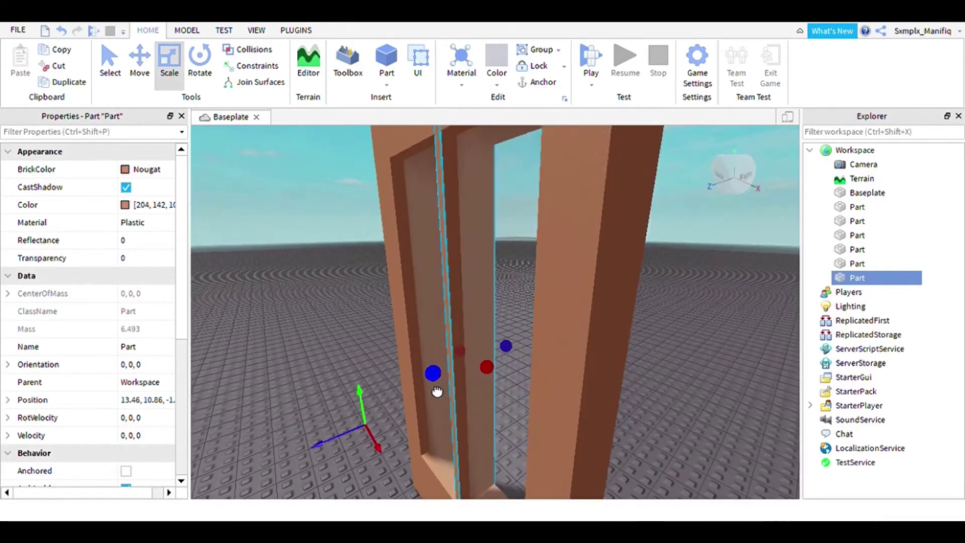
left_click_drag(436, 391, 449, 388)
left_click_drag(514, 358, 486, 358)
key("a")
right_click_drag(512, 361, 511, 361)
key("s")
scroll(512, 361, "down", 4)
scroll(511, 360, "up", 3)
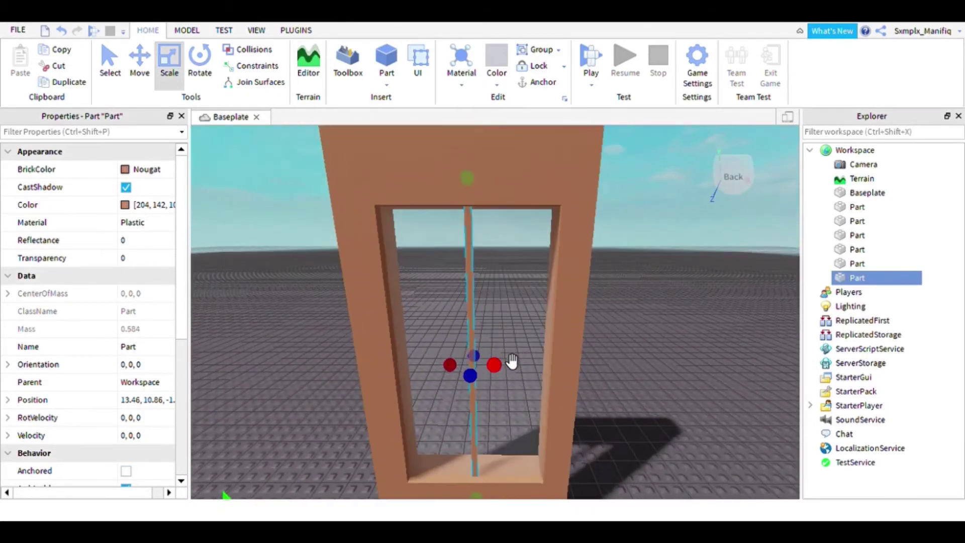
left_click(498, 76)
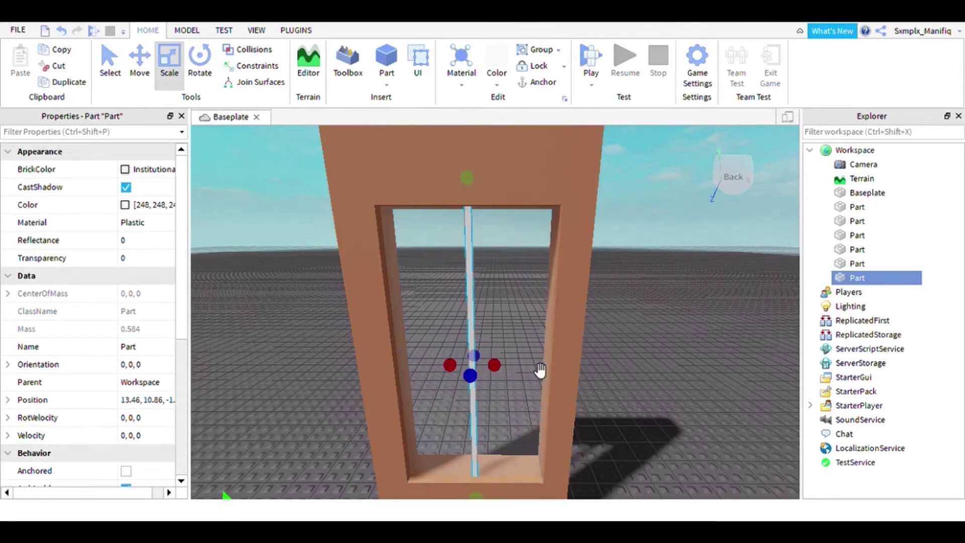
- Duplicate the white vertical bar and shorten the copy from both ends to a small piece midway up the opening
key("ctrl+d")
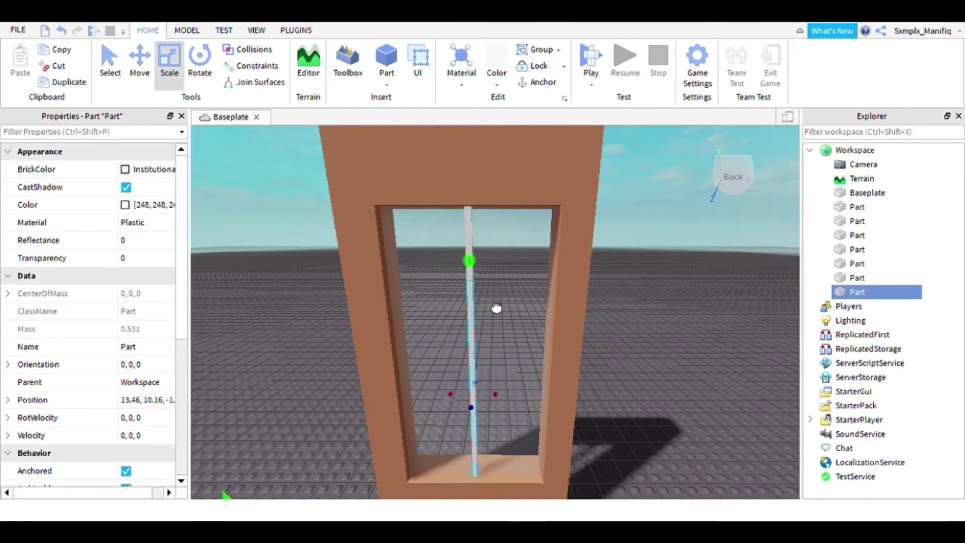
left_click_drag(514, 337, 516, 352)
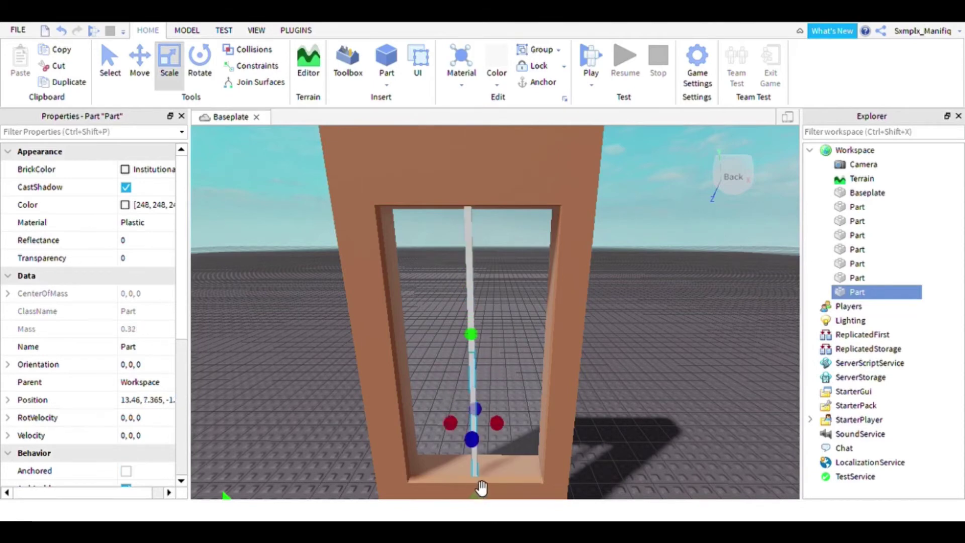
left_click_drag(483, 504, 484, 502)
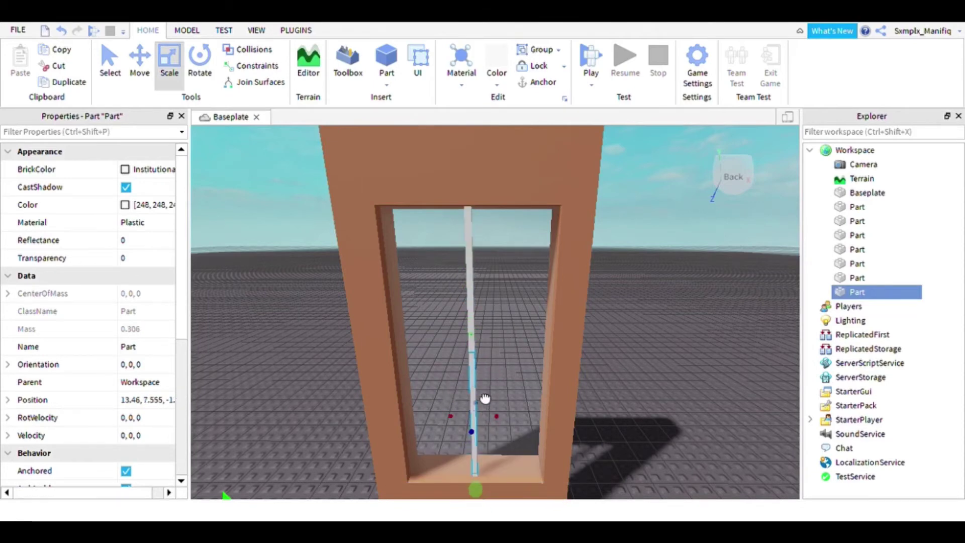
left_click_drag(484, 389, 486, 380)
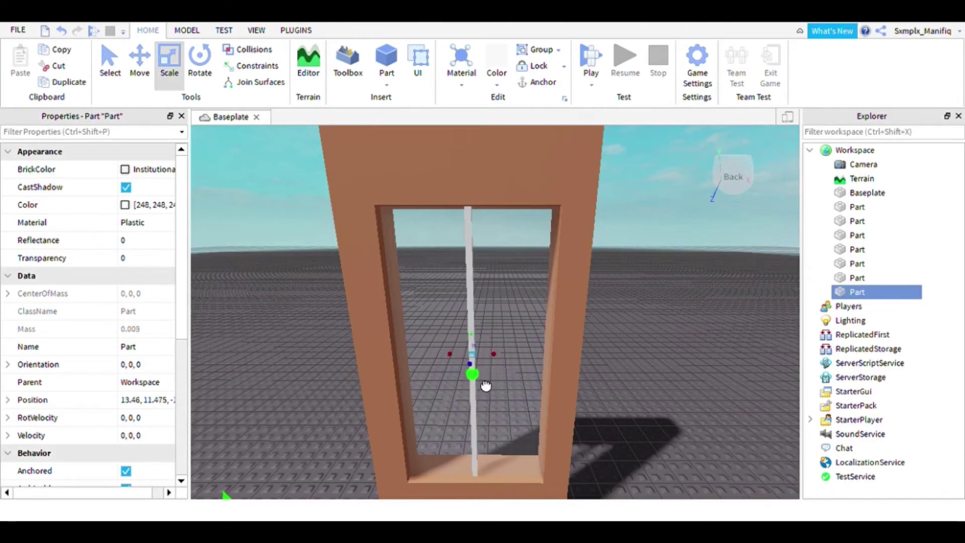
- Stretch the small white piece sideways across the full opening and slim its height to form a crossbar at Y about 11.5
left_click_drag(532, 365, 592, 377)
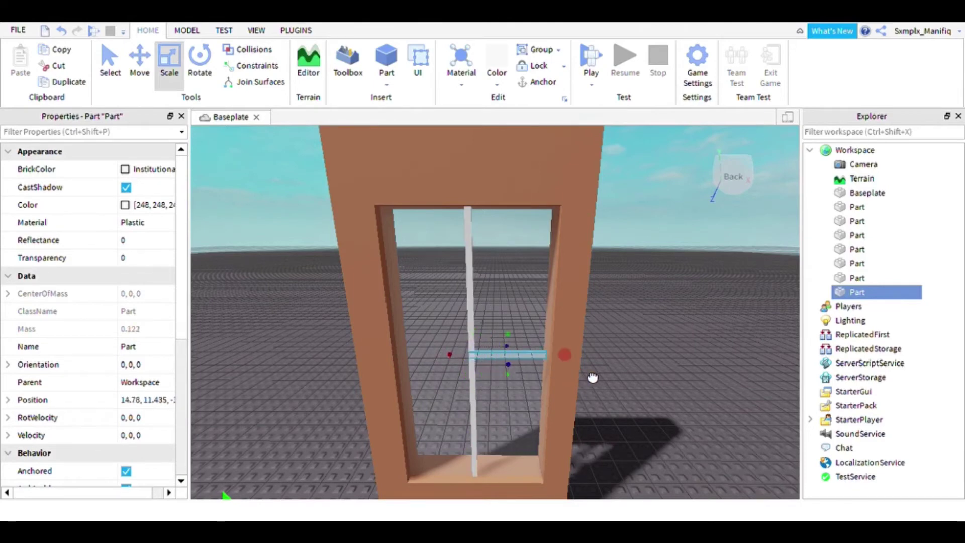
left_click_drag(450, 354, 369, 373)
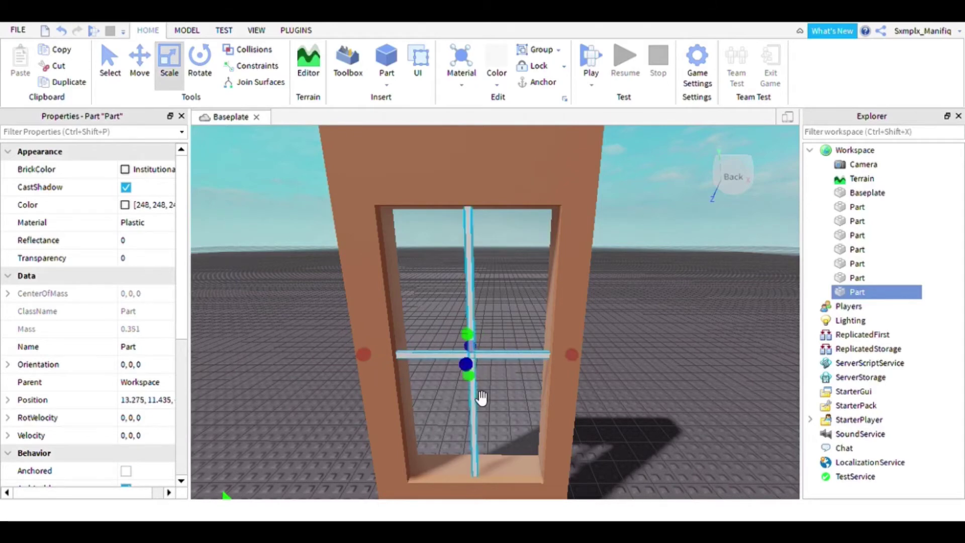
left_click_drag(480, 398, 479, 394)
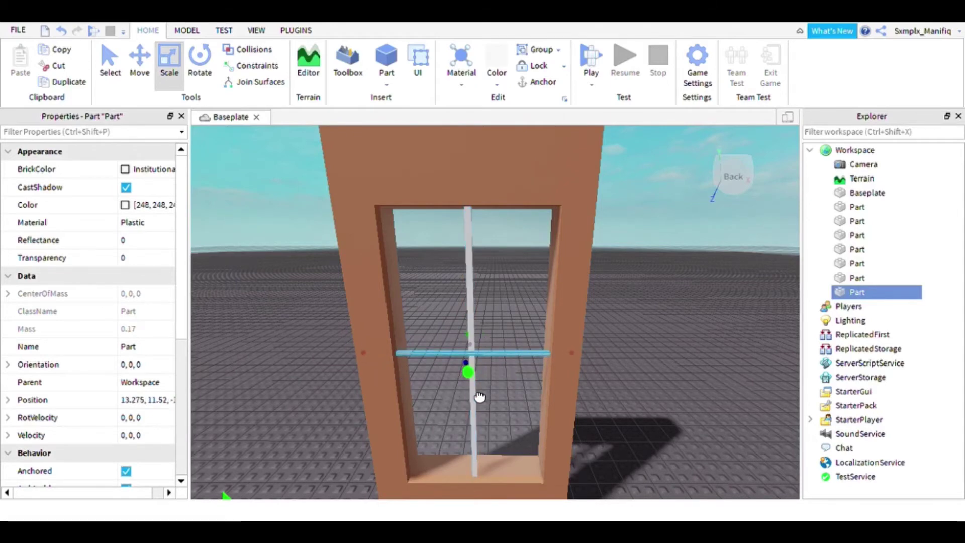
left_click(480, 396)
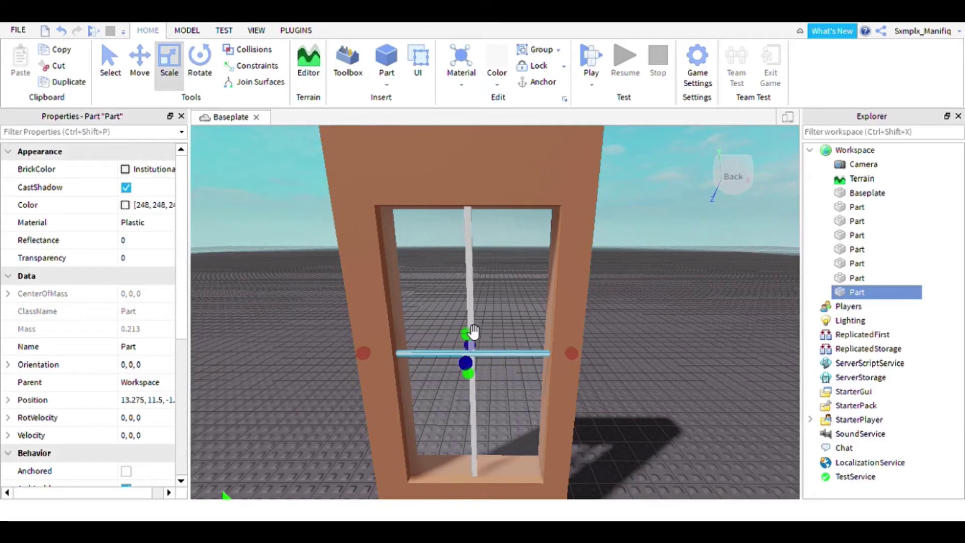
- Duplicate the crossbar twice, placing one copy above it at Y about 14.91 and the other below it at Y about 7.89
key("ctrl+d")
key("ctrl+2")
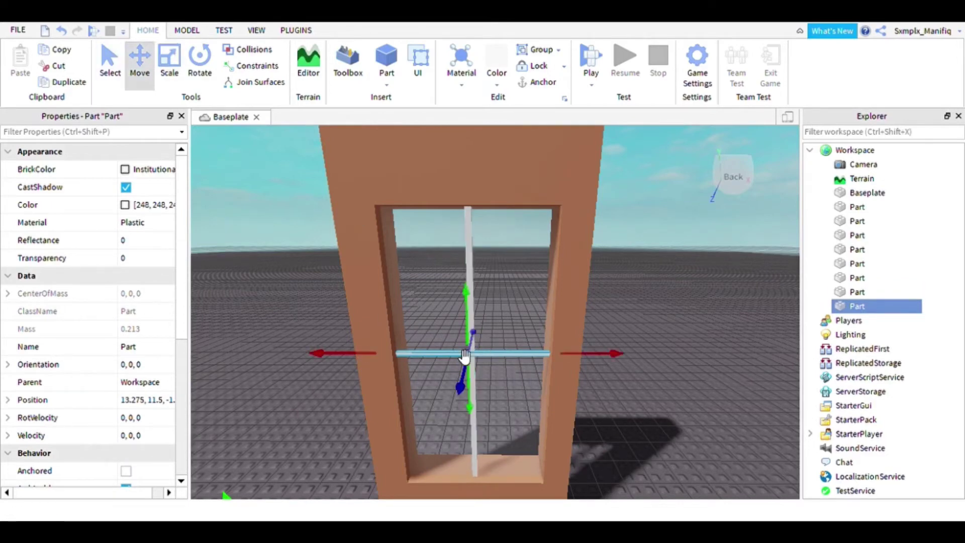
left_click_drag(463, 307, 478, 252)
key("ctrl+d")
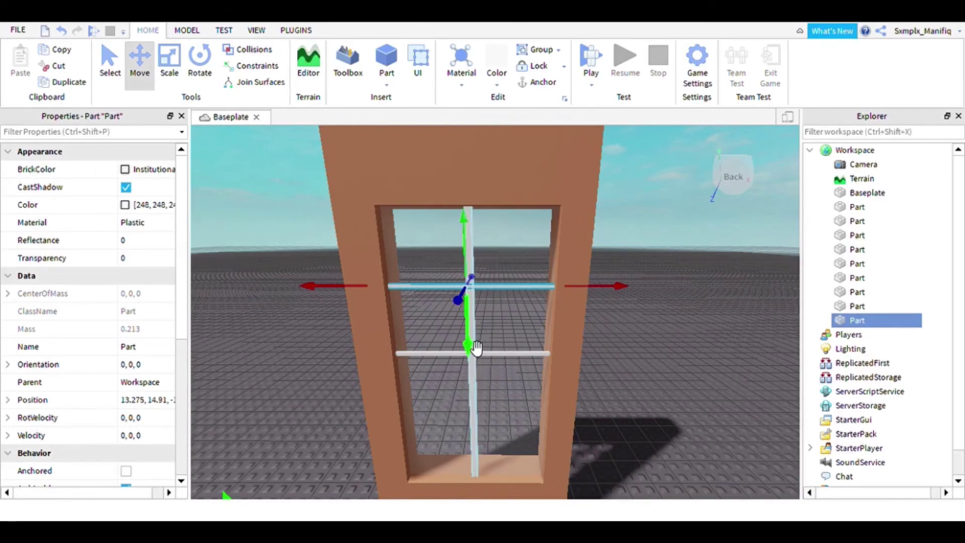
left_click_drag(478, 372, 472, 453)
scroll(586, 334, "down", 10)
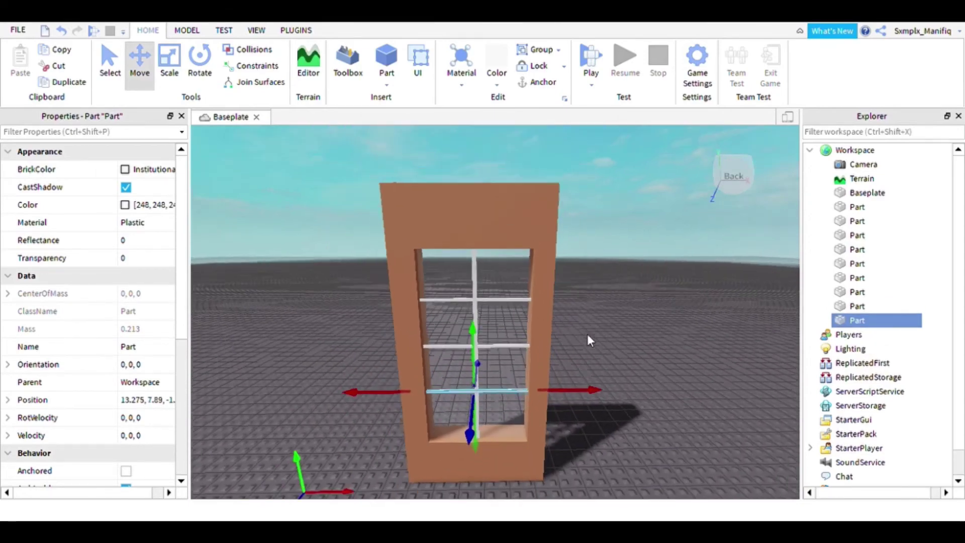
scroll(587, 334, "up", 10)
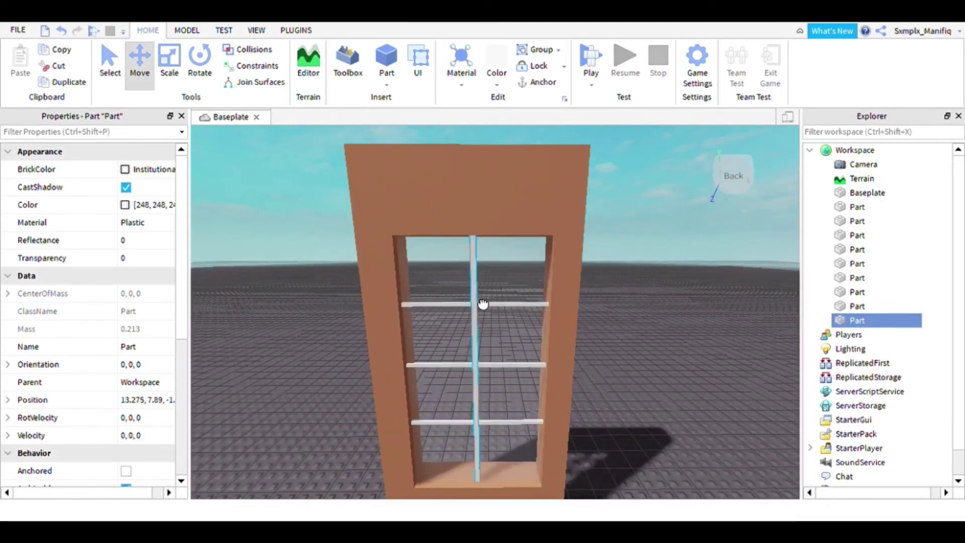
- Duplicate the white vertical bar and undo the accidental move of the transparent panel
left_click(483, 303)
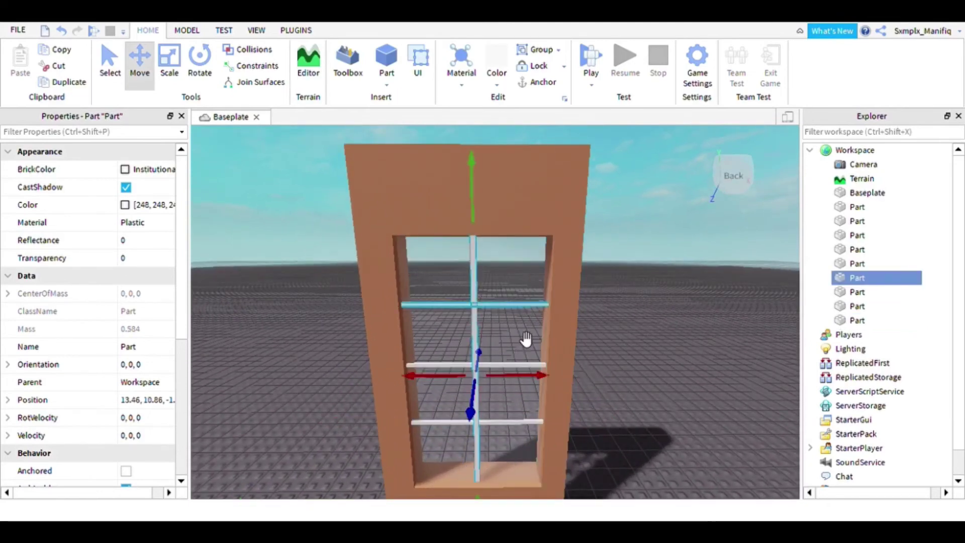
key("ctrl+d")
left_click_drag(531, 393, 517, 349)
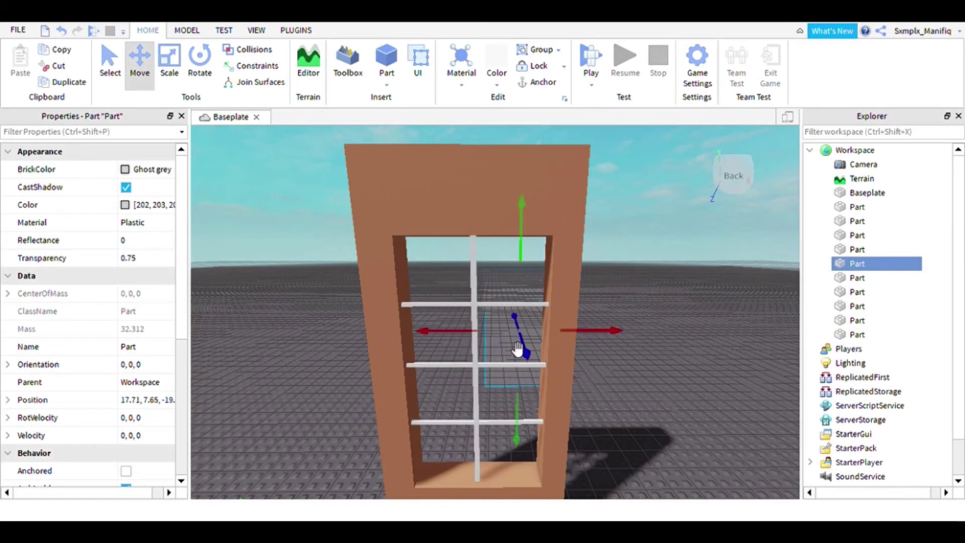
left_click(61, 31)
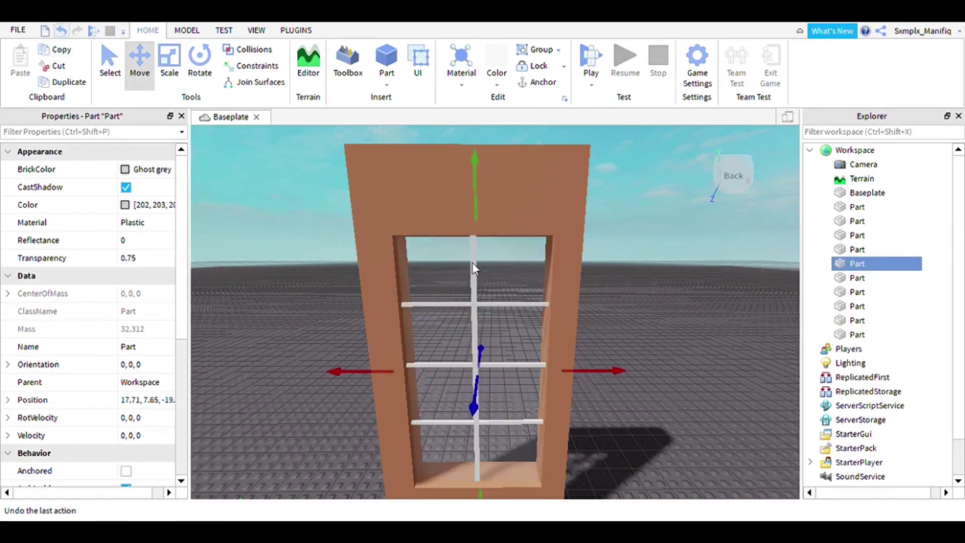
- Spread the two white vertical bars evenly across the opening, placing the duplicate at X about 14.64 and the original at X about 11.95
left_click(476, 270)
key("ctrl+z")
left_click_drag(538, 387, 562, 390)
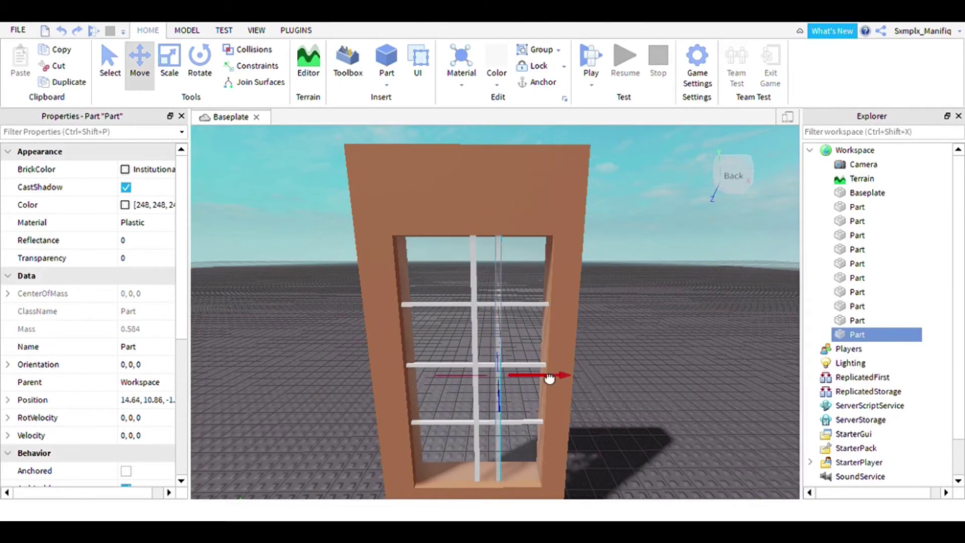
left_click(480, 287)
left_click_drag(426, 388, 396, 387)
scroll(600, 367, "down", 5)
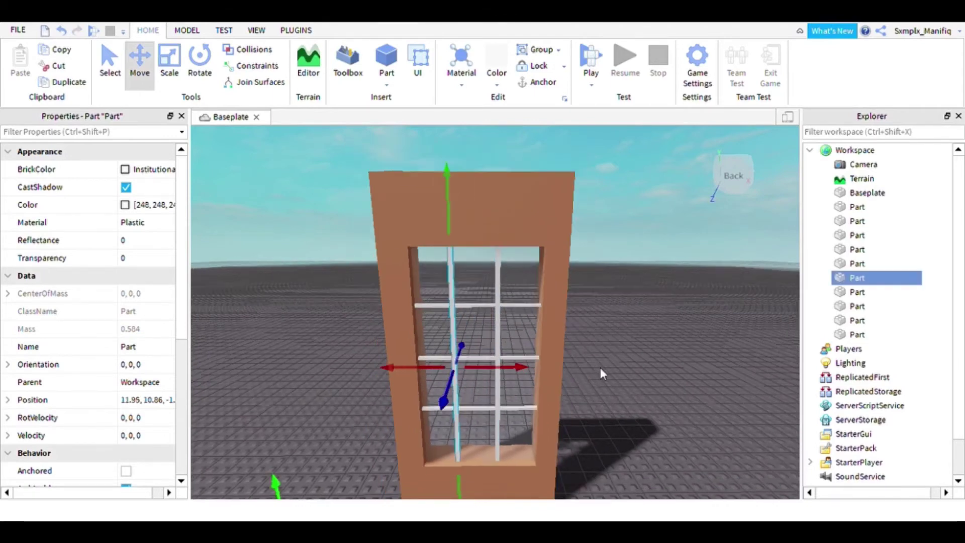
left_click(600, 367)
scroll(599, 367, "up", 6)
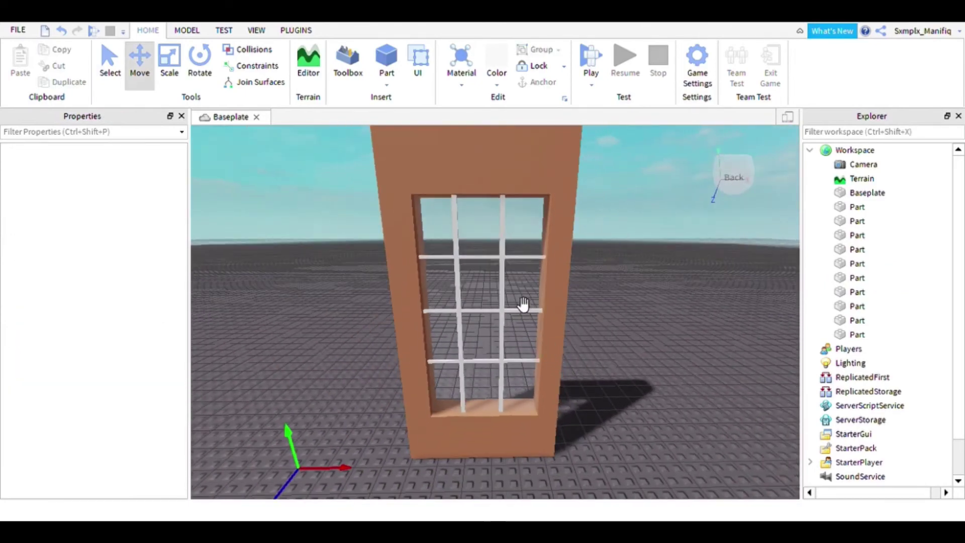
scroll(570, 320, "down", 5)
scroll(570, 322, "up", 2)
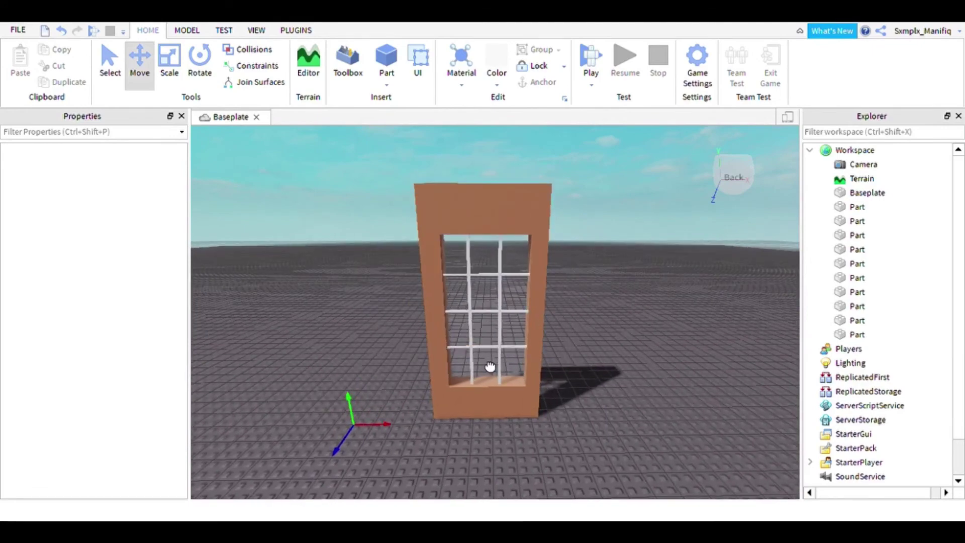
left_click(490, 367)
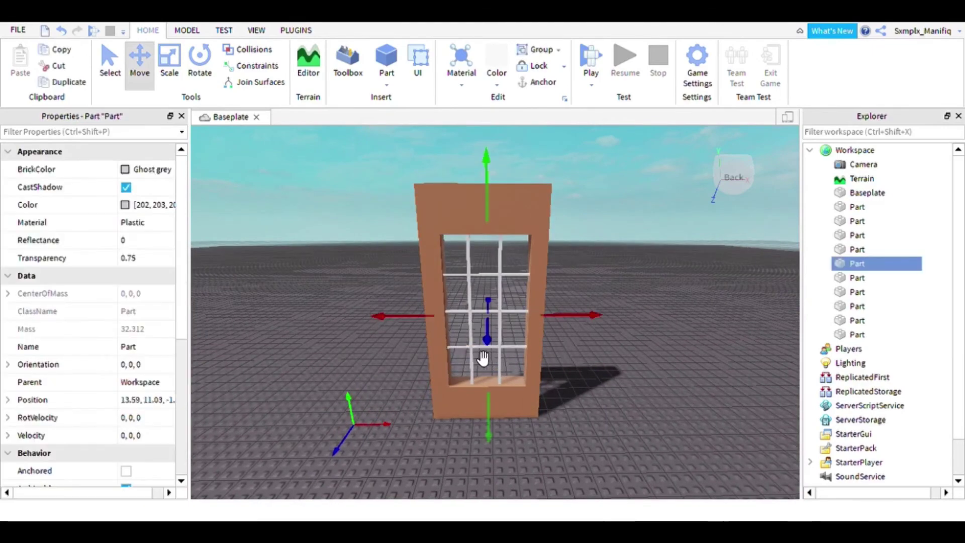
scroll(517, 372, "up", 4)
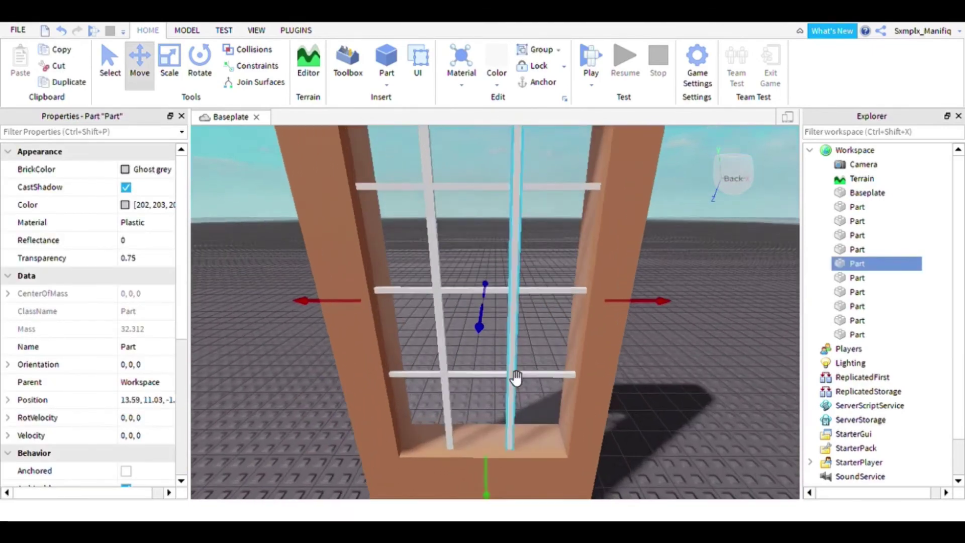
scroll(516, 377, "up", 2)
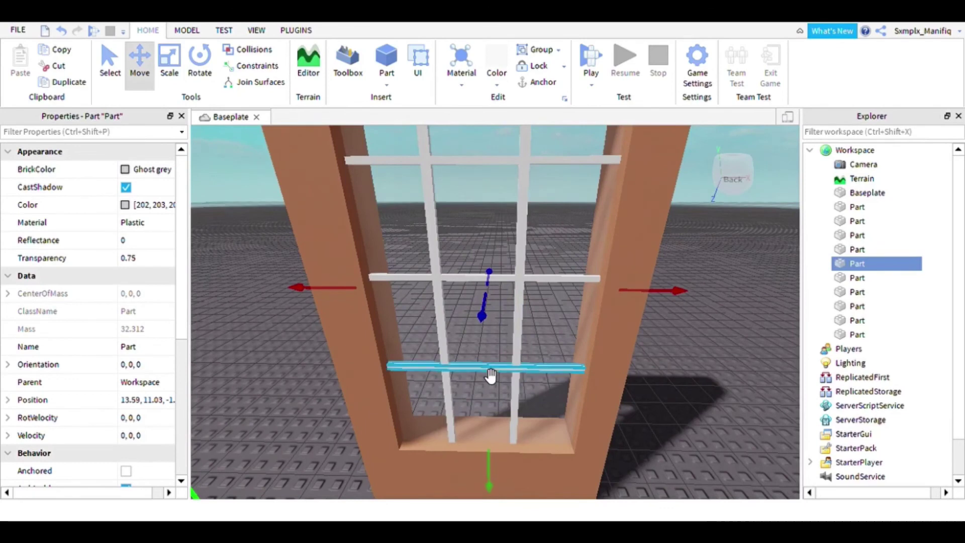
left_click(489, 371)
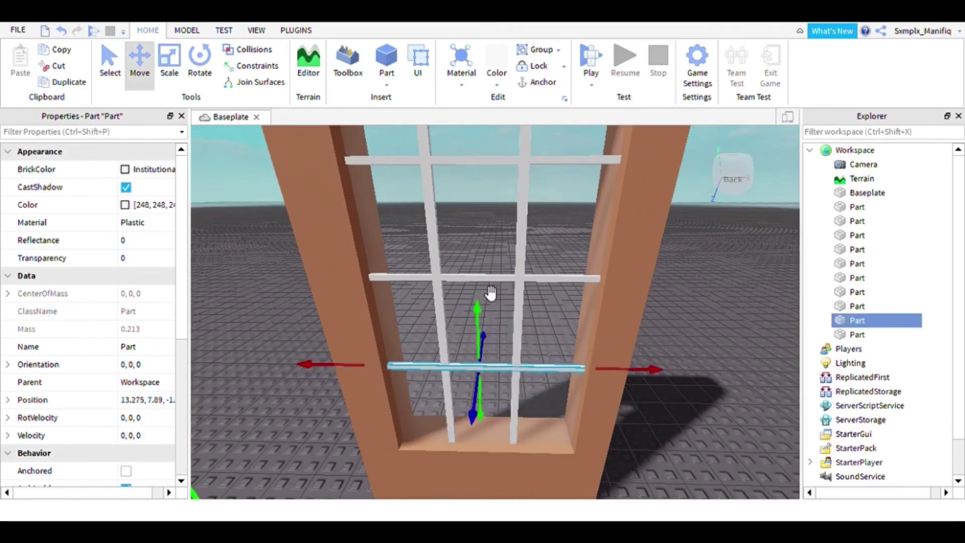
key("ctrl+d")
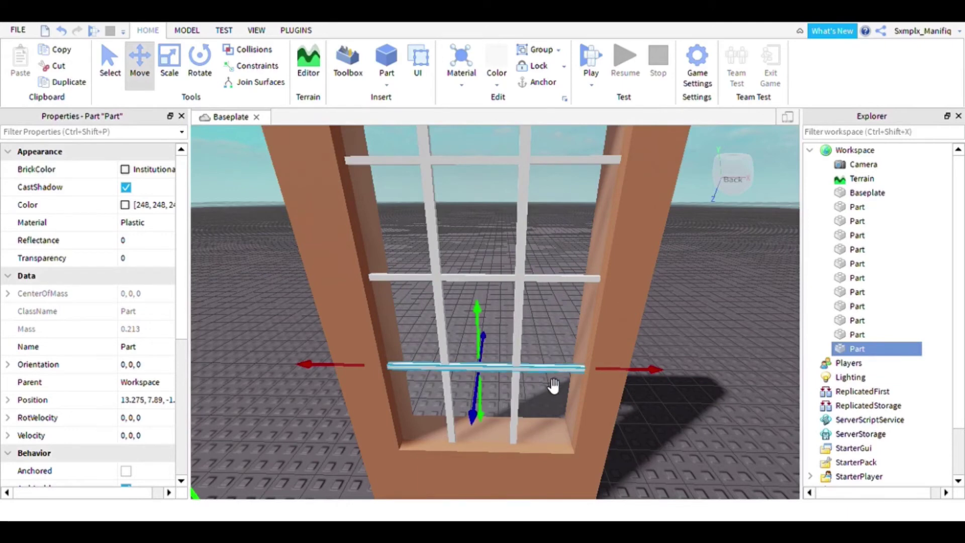
key("Delete")
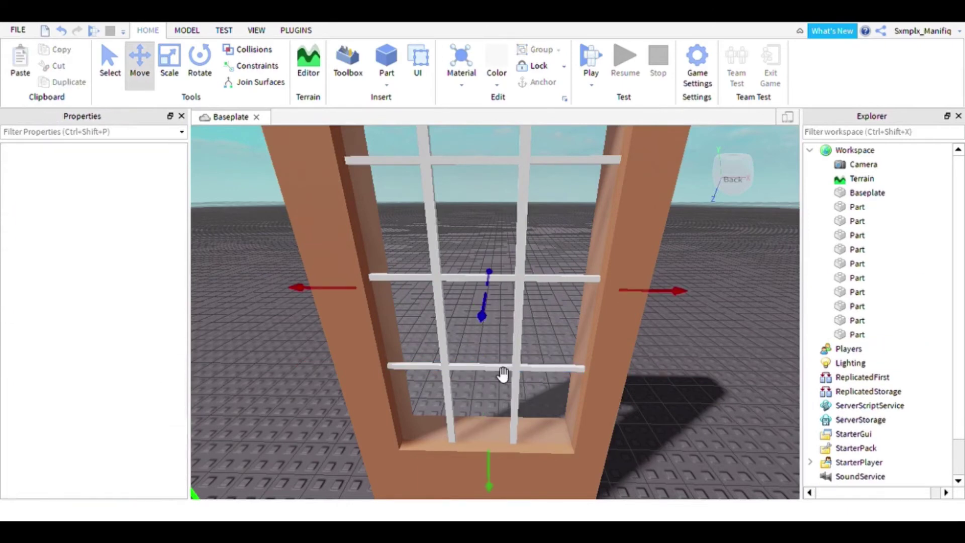